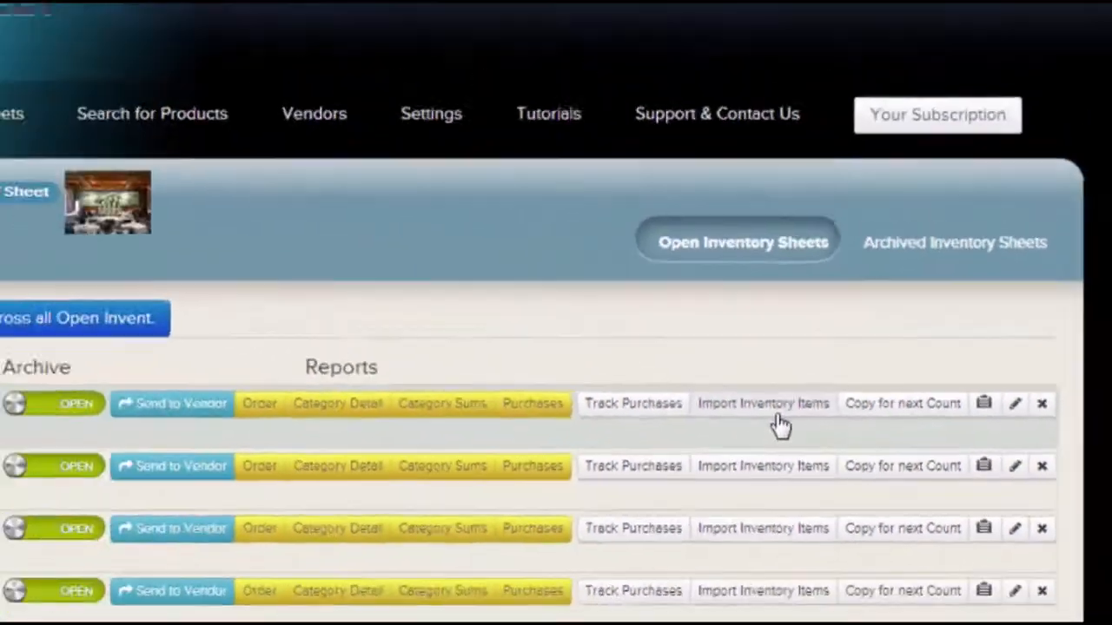
Open the Import Inventory Items page for the August 31st inventory sheet.
click(540, 334)
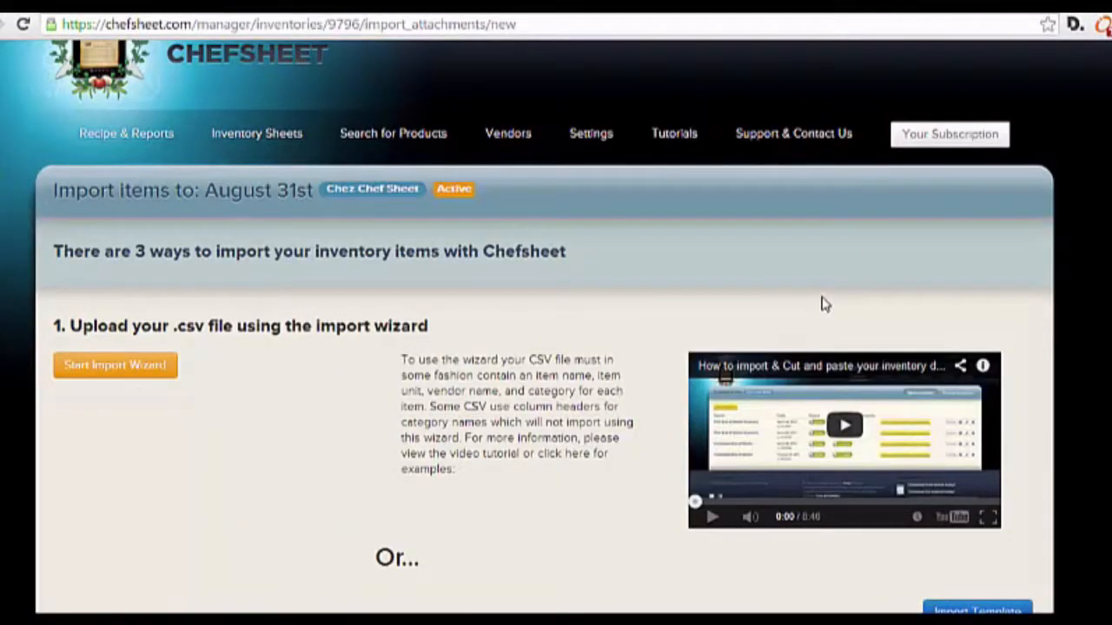
Scroll down to the empty paste table, then switch to export_to_csv (30).csv in Excel.
scroll(825, 304, down, 4)
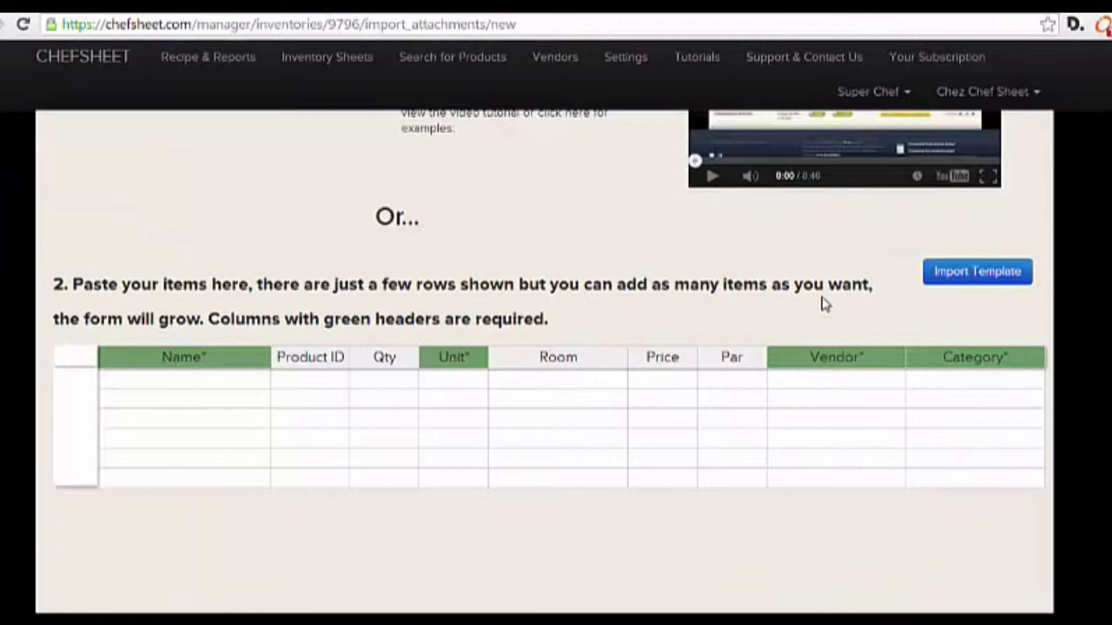
scroll(825, 304, down, 5)
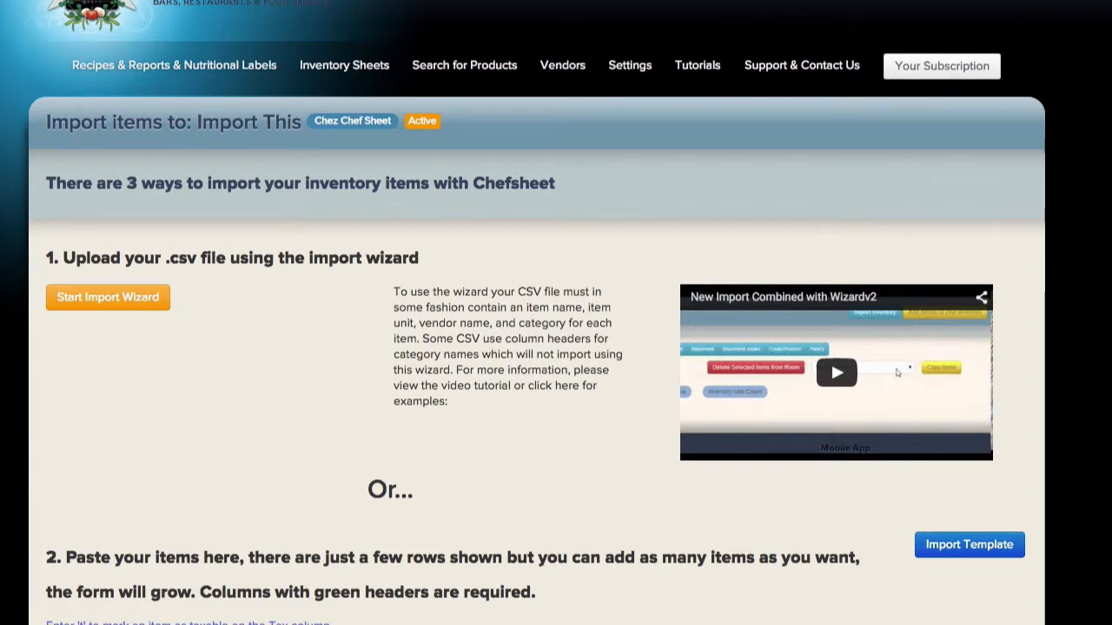
scroll(164, 415, down, 5)
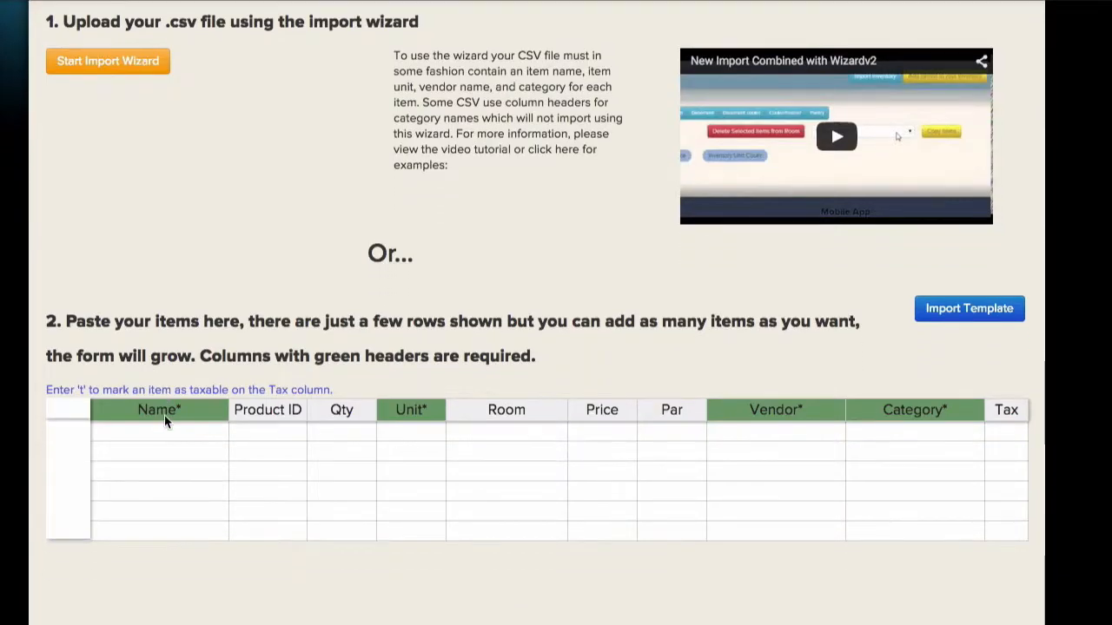
scroll(165, 415, down, 1)
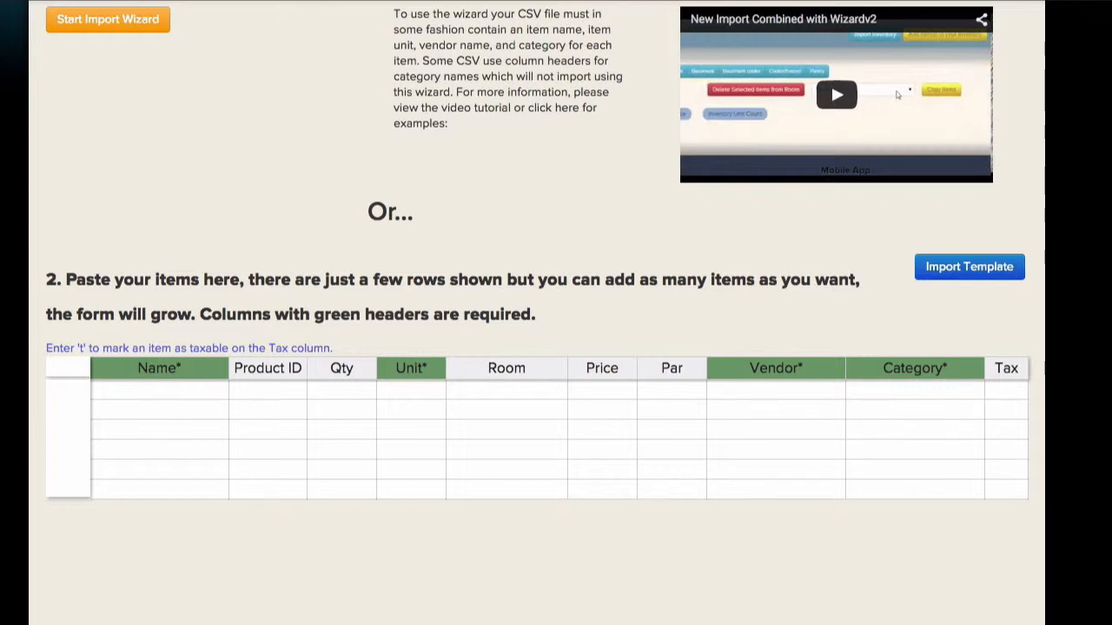
key(super+Tab)
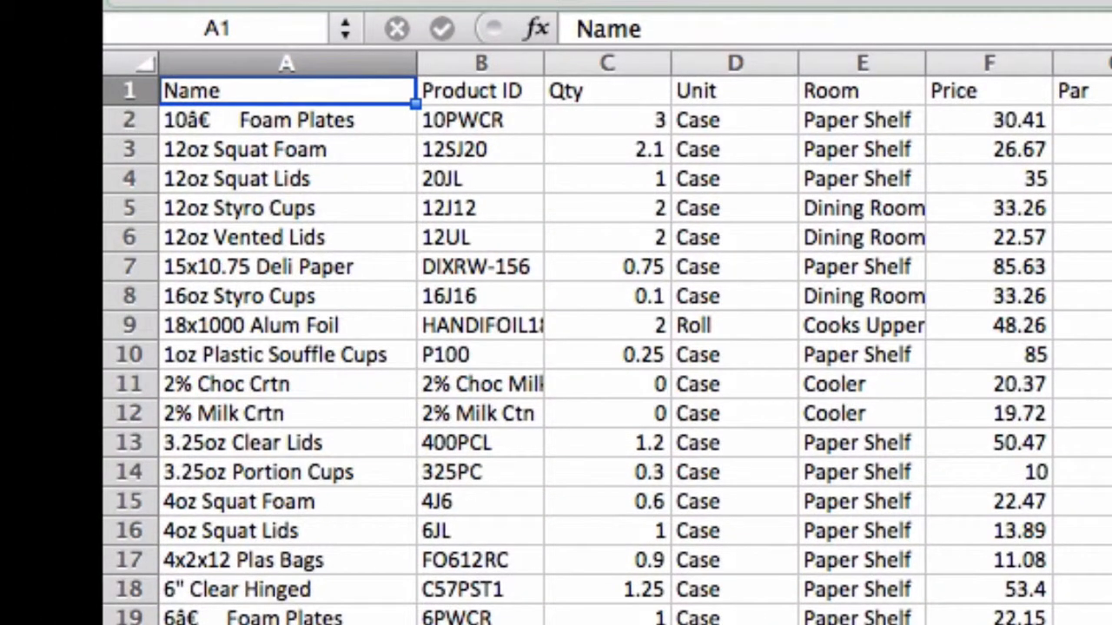
Change the category of the 2% Choc Crtn and milk carton rows to Dessert.
click(1008, 369)
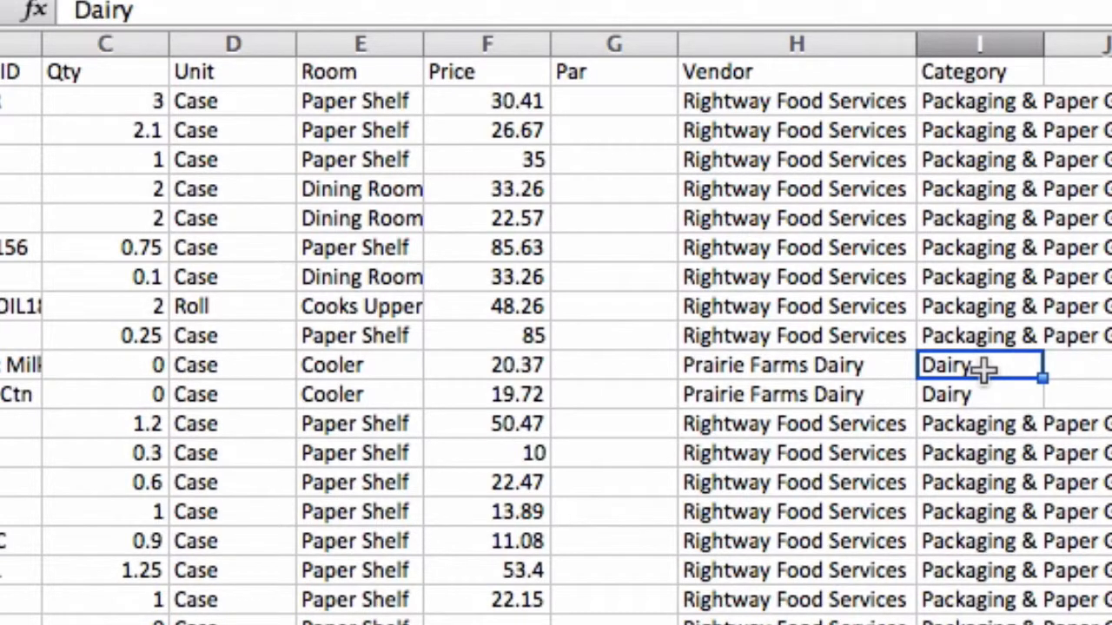
text(Dessert)
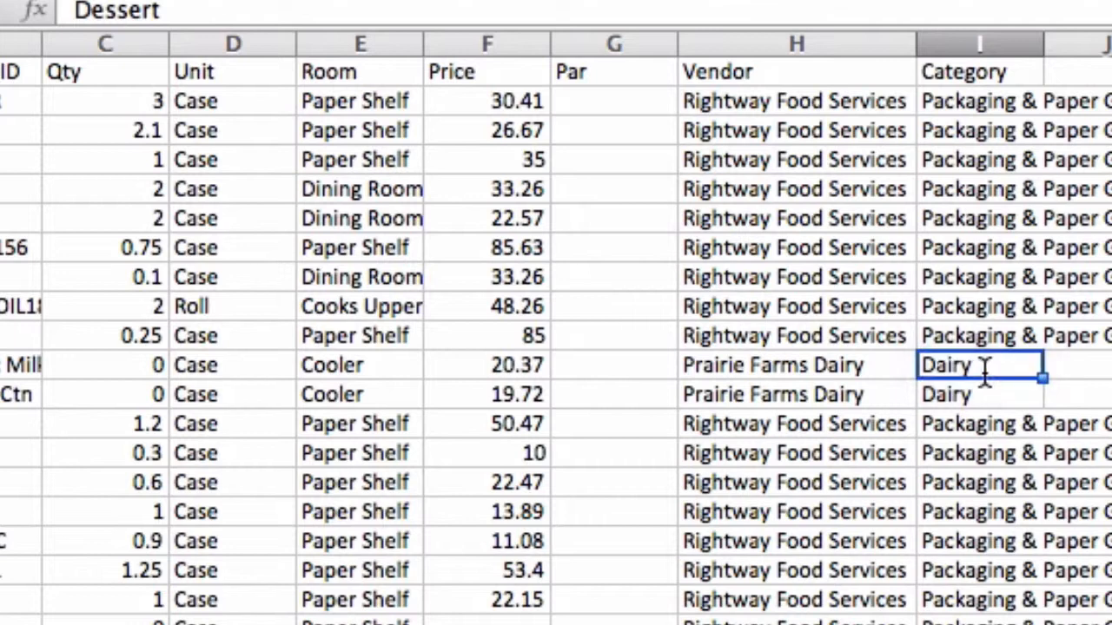
key(Return)
text(Dsss)
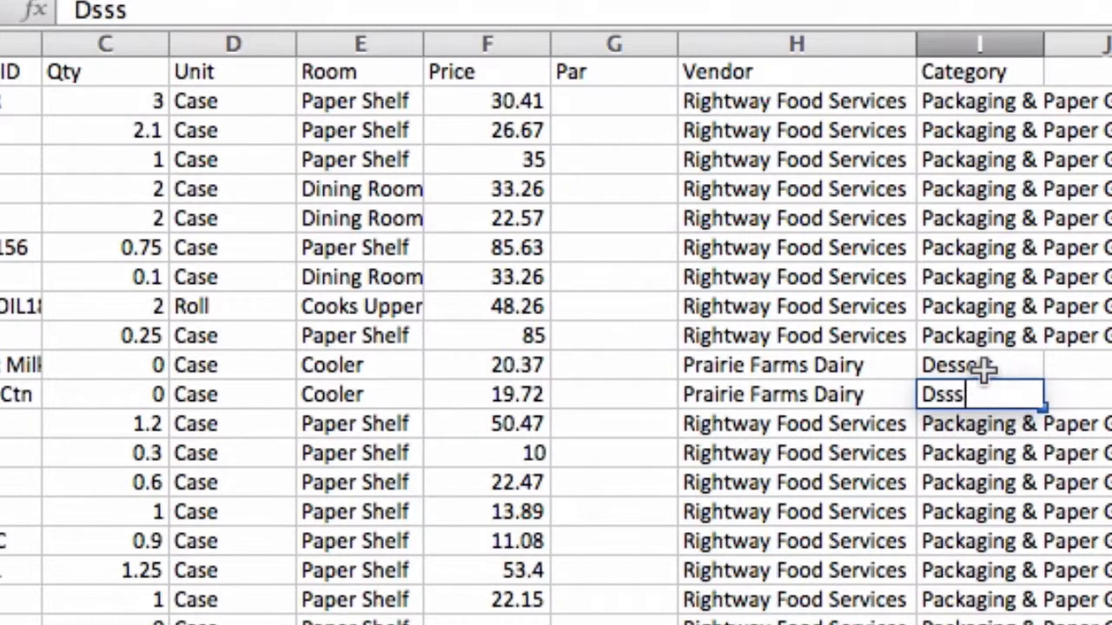
key(BackSpace)
key(BackSpace)
key(BackSpace)
text(essert)
key(Return)
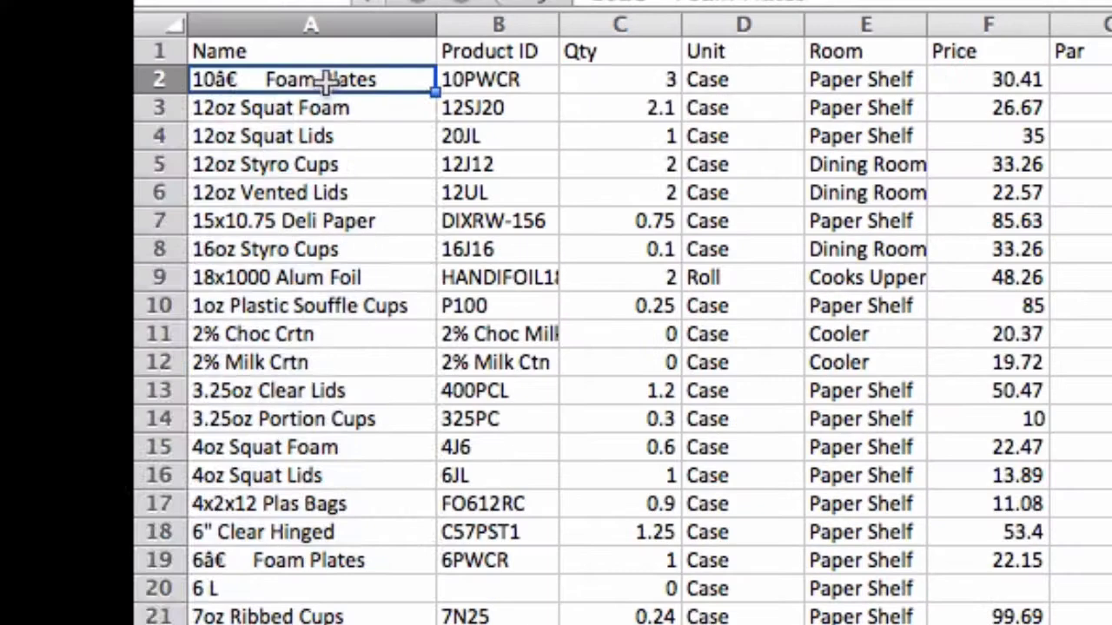
Copy the item names in column A into the form's Name column.
key(ctrl+space)
scroll(556, 347, down, 20)
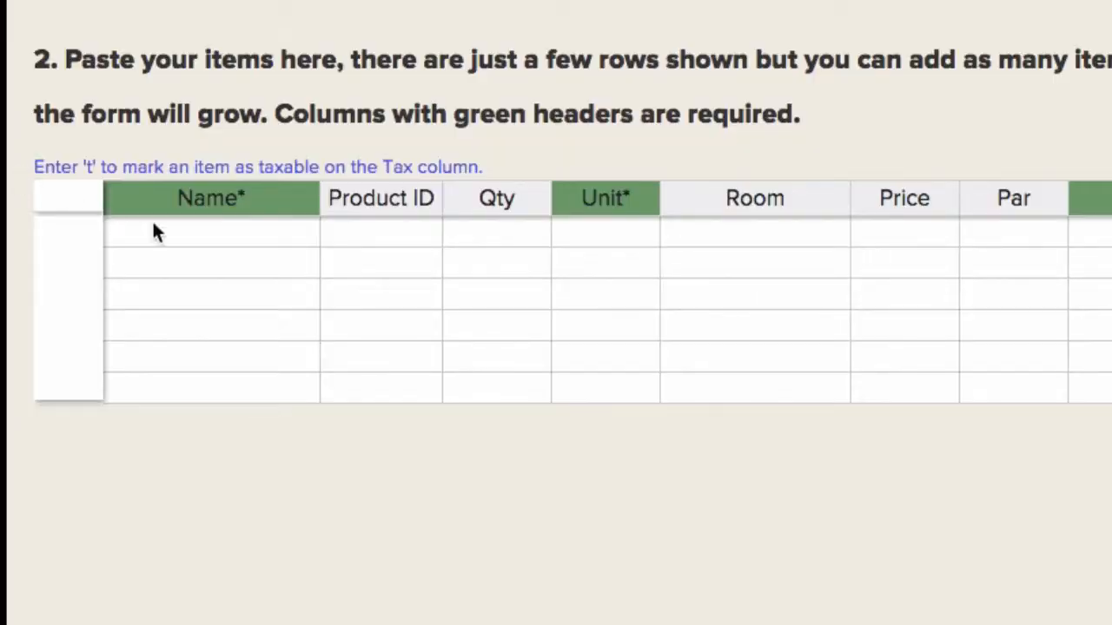
click(217, 243)
text(Tenderloins Thank You Togo Bags Tomato Trash Bags Liners Vanilla Ice Cream Weiners Weiners - W&SIW Whipped Margarine Wide Egg Noodles Wiener Buns Wooden Toothpicks Xpress Nap Napkins)
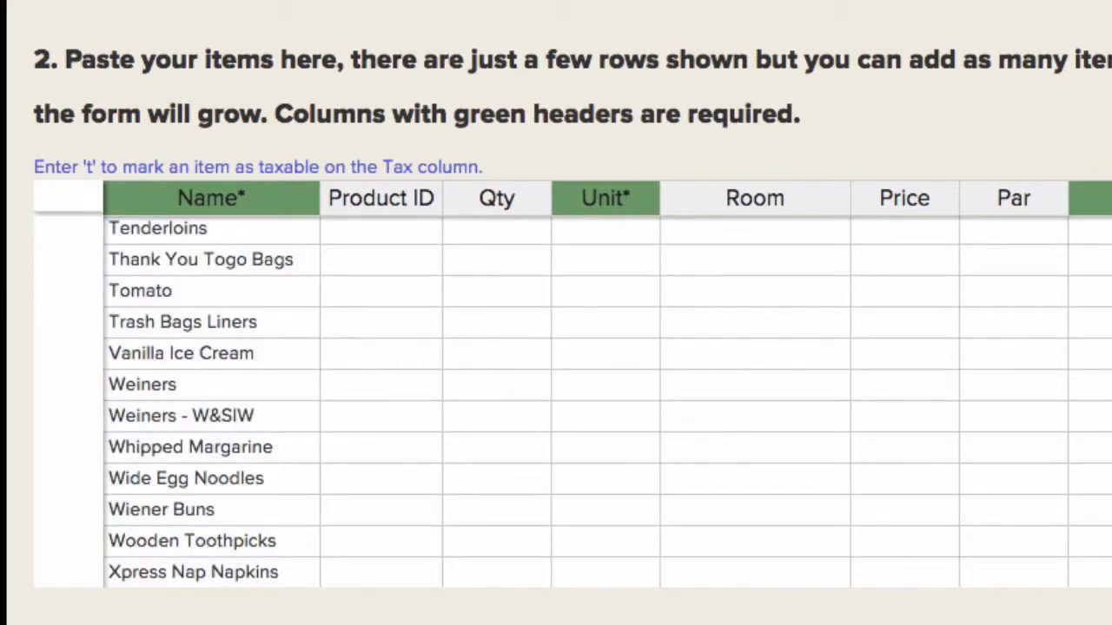
Copy the spreadsheet's Price column values into the form's Price column.
scroll(556, 347, down, 6)
scroll(87, 243, up, 6)
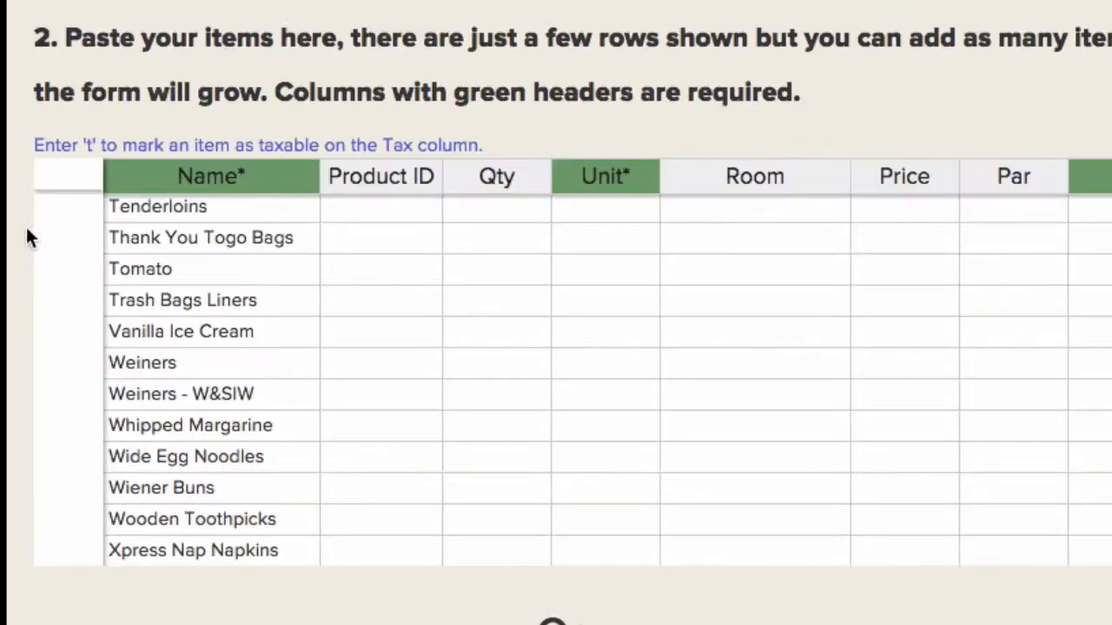
scroll(26, 224, down, 1)
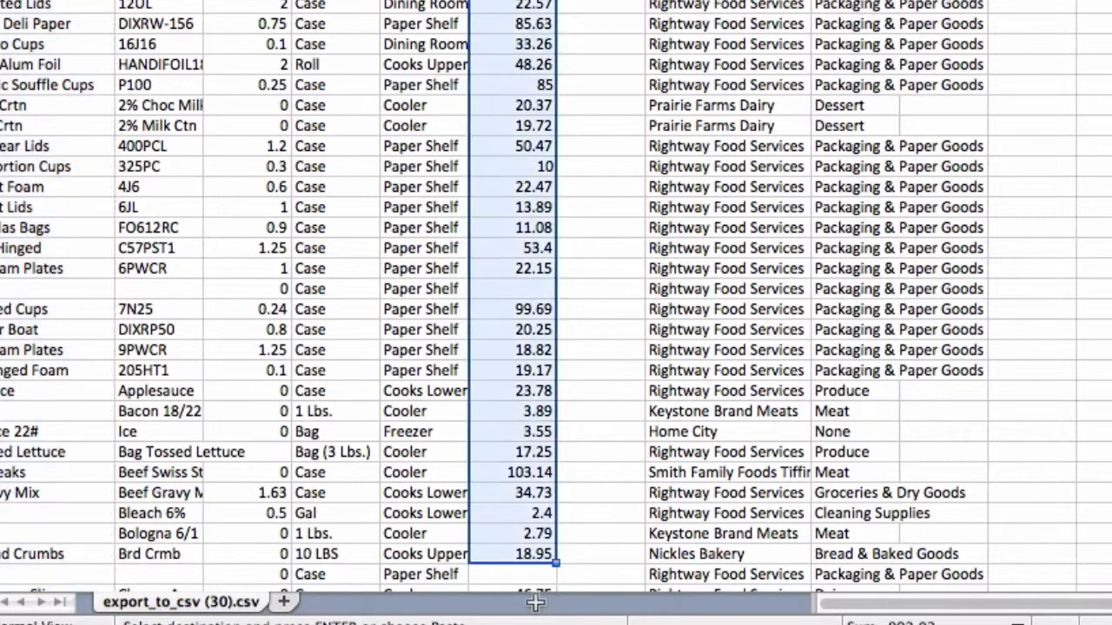
drag(535, 602, 532, 425)
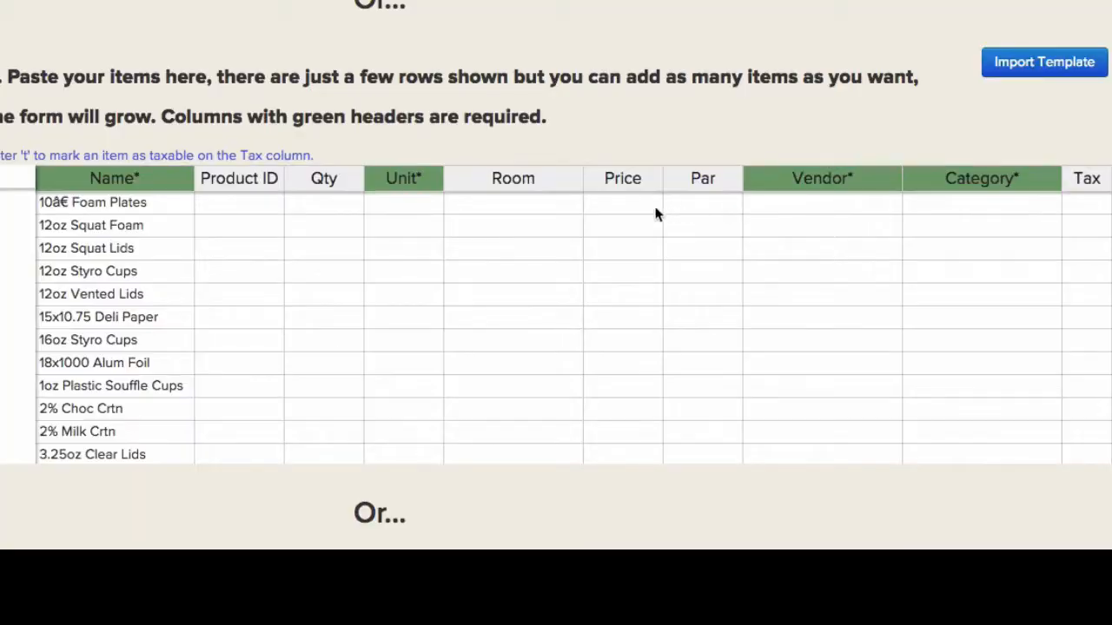
click(634, 212)
key(ctrl+v)
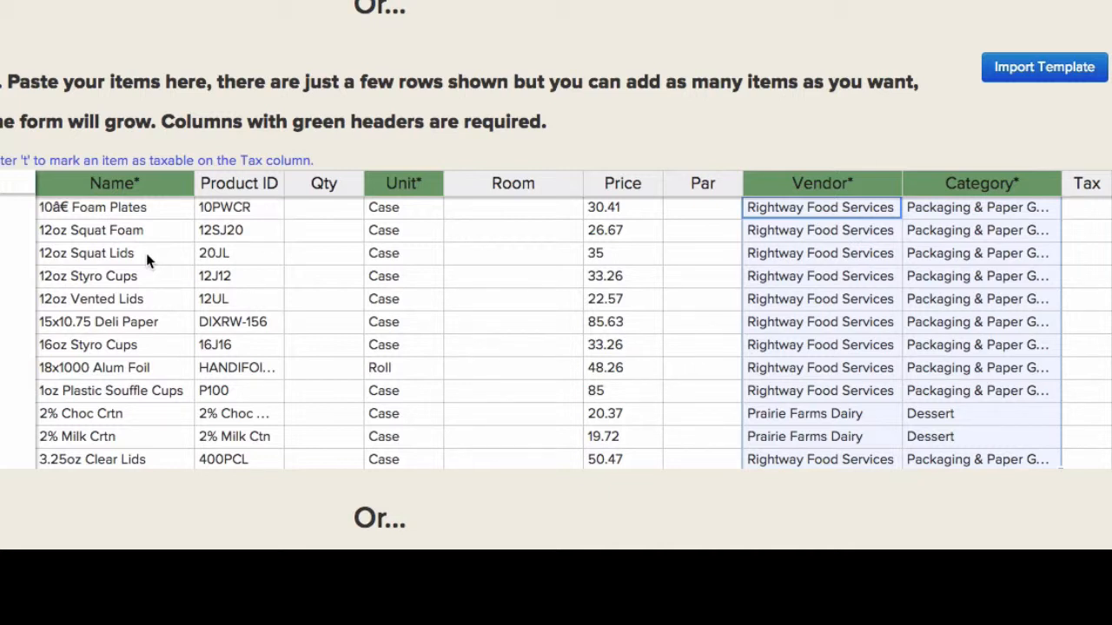
Mark the first ten items taxable with 't' in the Tax column.
click(1082, 209)
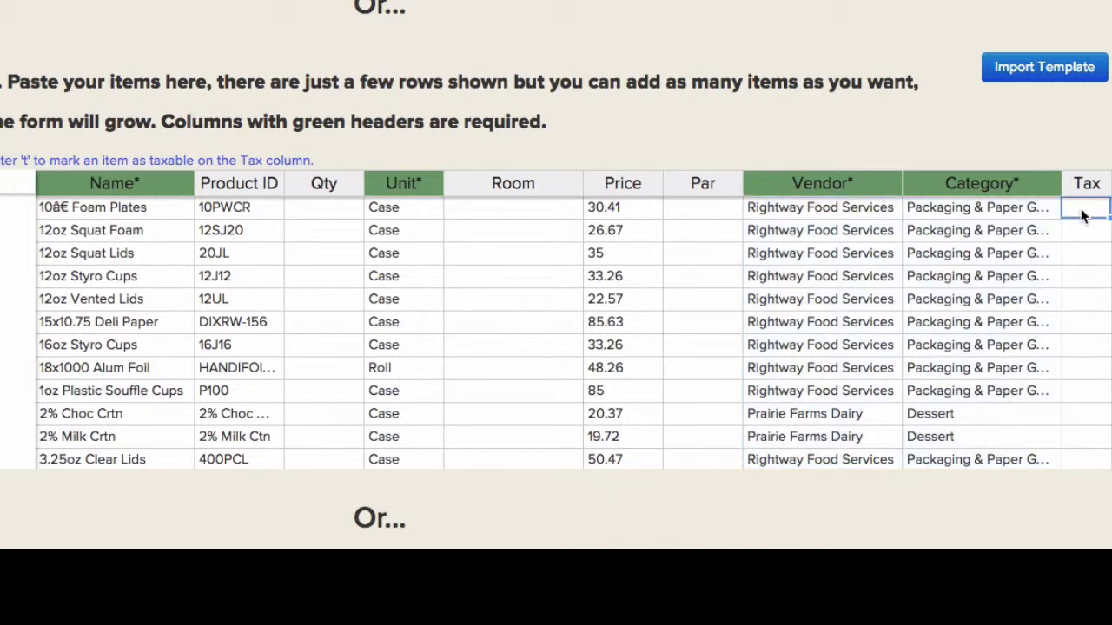
text(T)
key(Return)
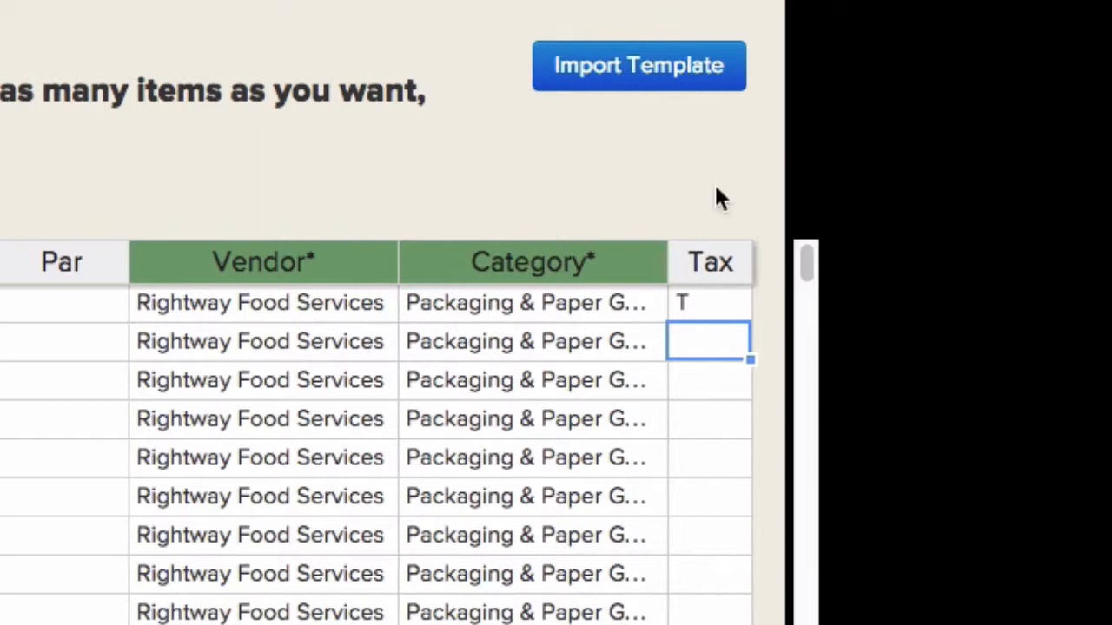
key(Tab)
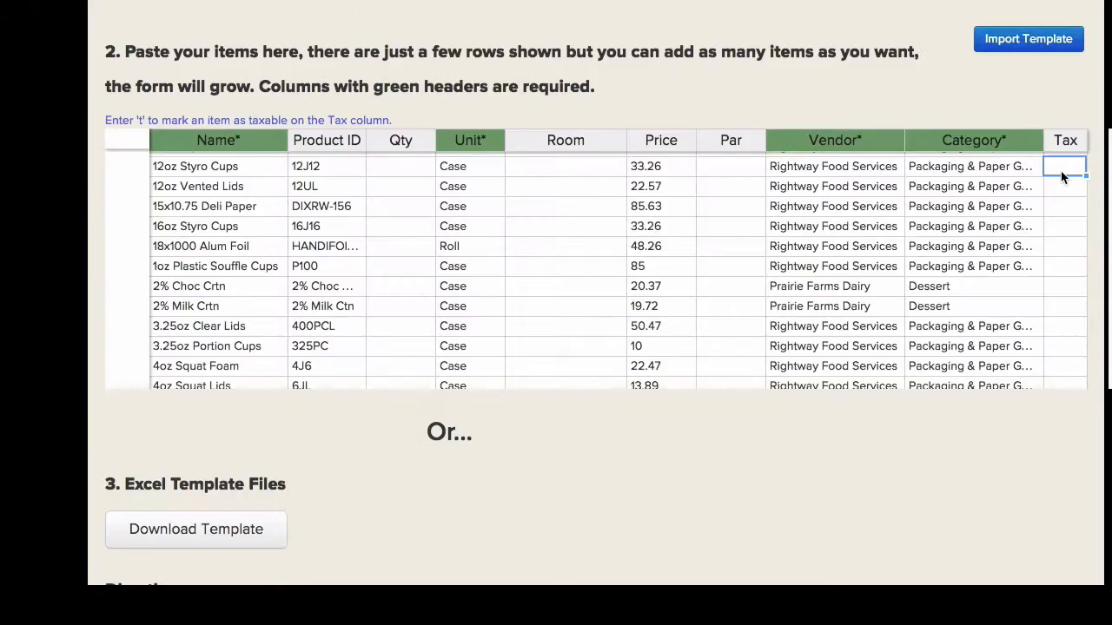
click(1064, 186)
click(1068, 167)
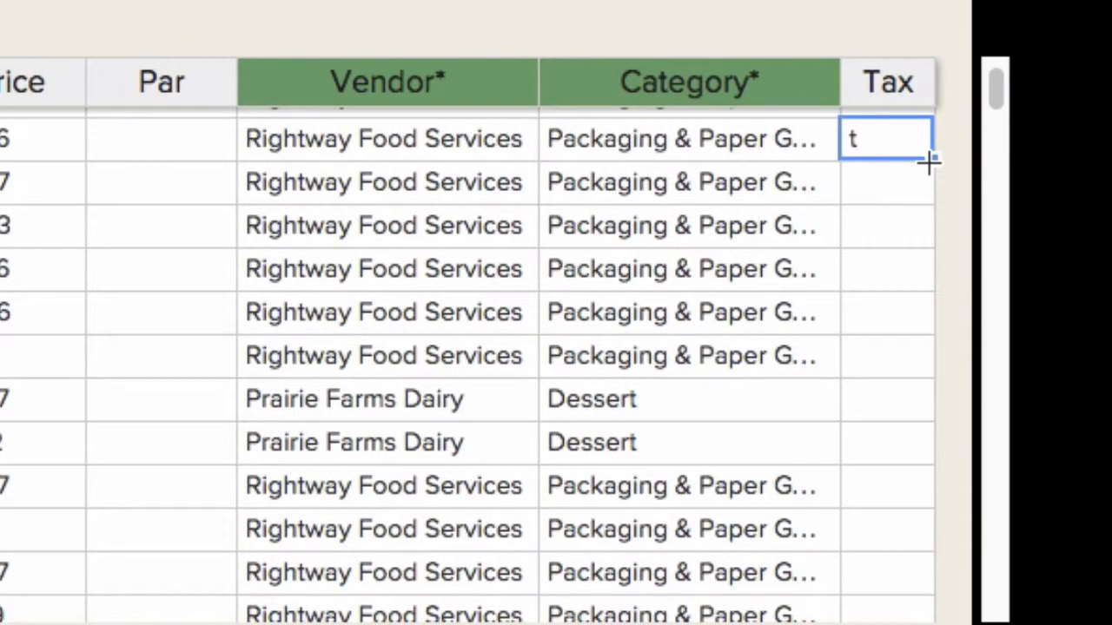
drag(1085, 175, 1075, 303)
drag(911, 432, 915, 529)
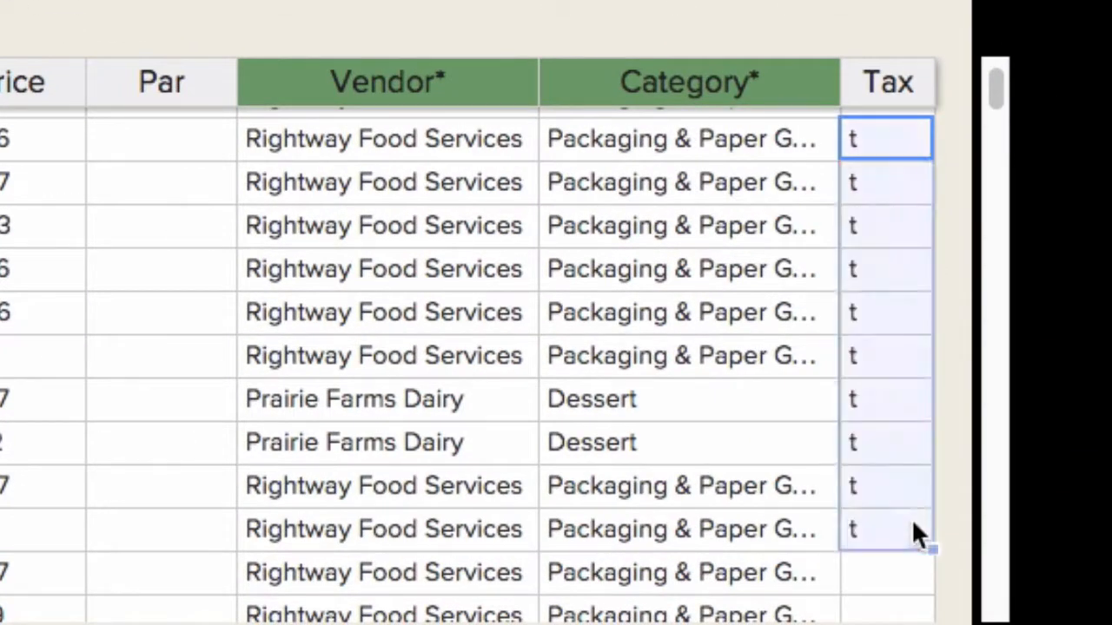
Replace a Prairie Farms Dairy vendor with Rightway Food Services.
click(344, 193)
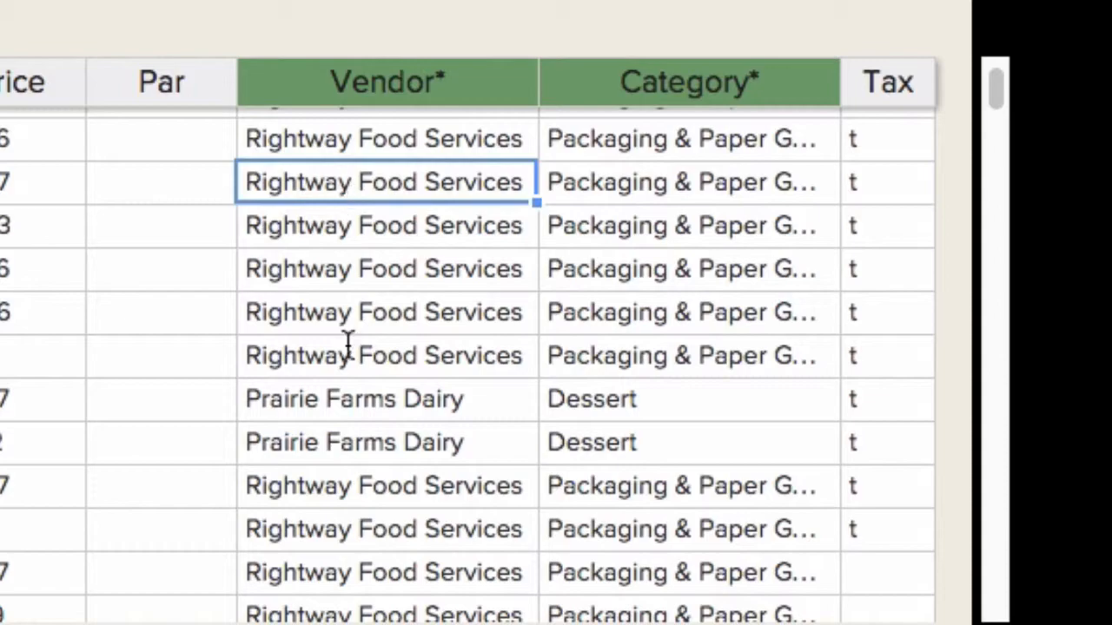
click(377, 425)
text(Rightway Food Services)
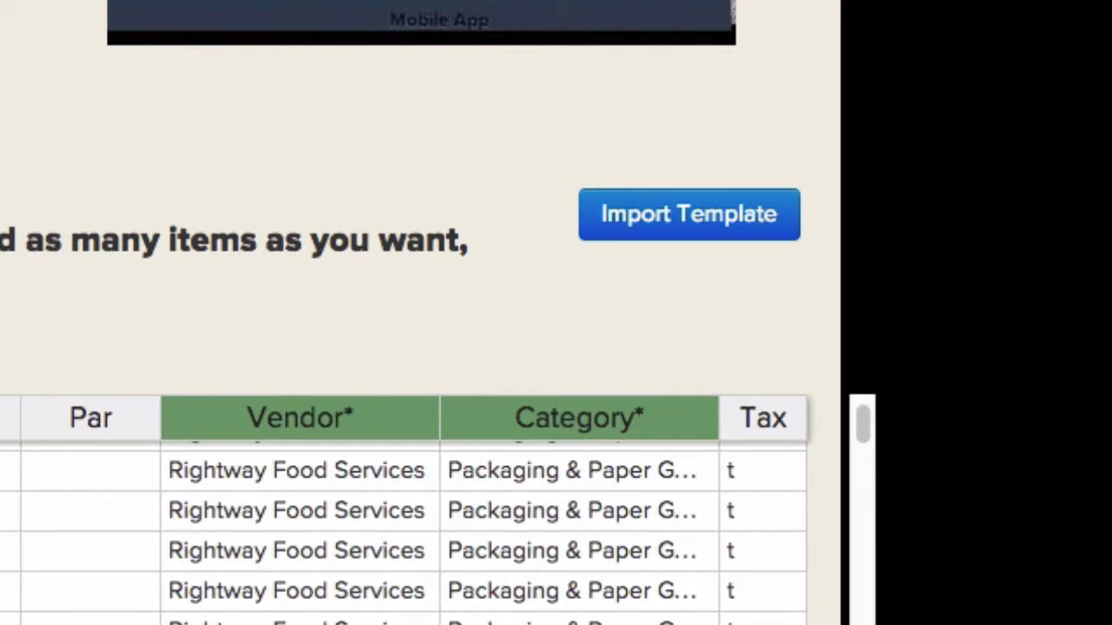
Review the pasted item table and submit it with Import Template.
scroll(403, 534, down, 20)
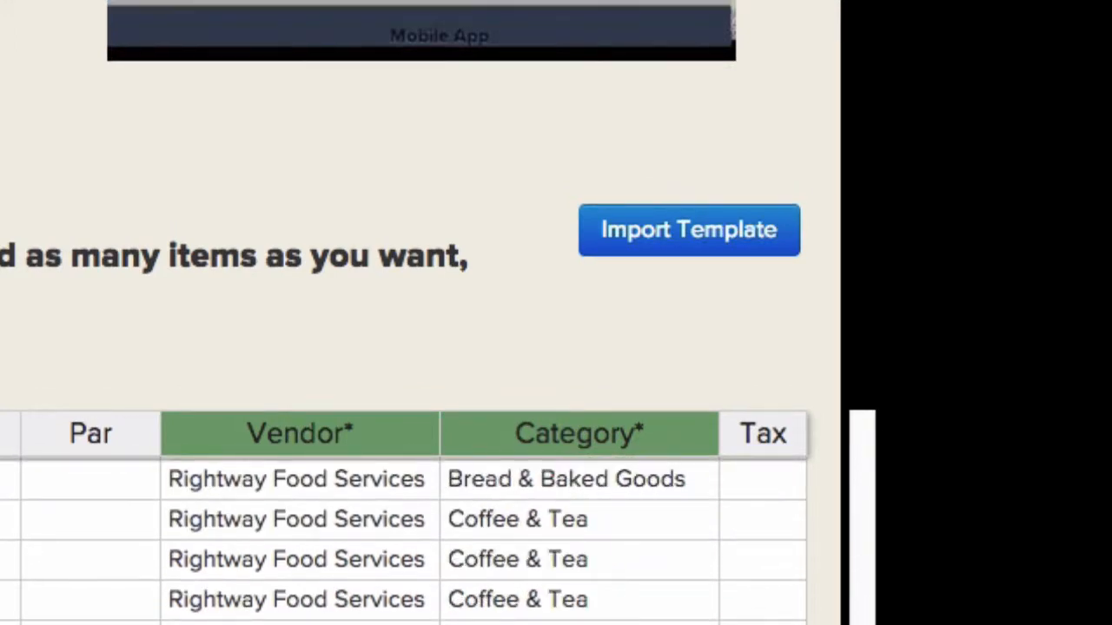
click(656, 252)
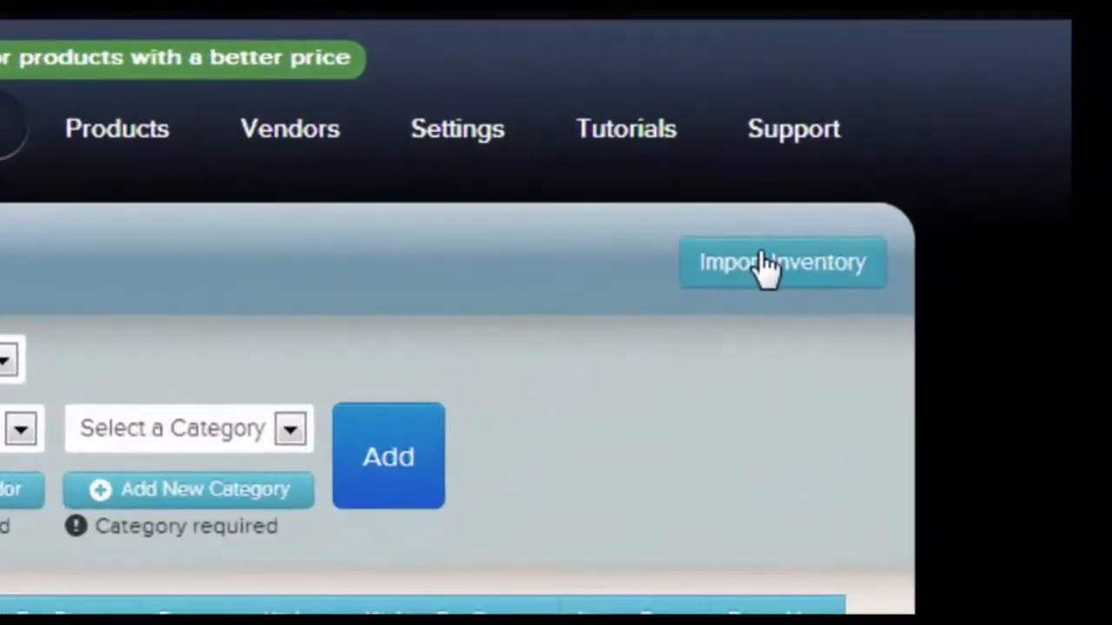
Download the Windows import template for Food End of Month and open the xlsx.
click(974, 199)
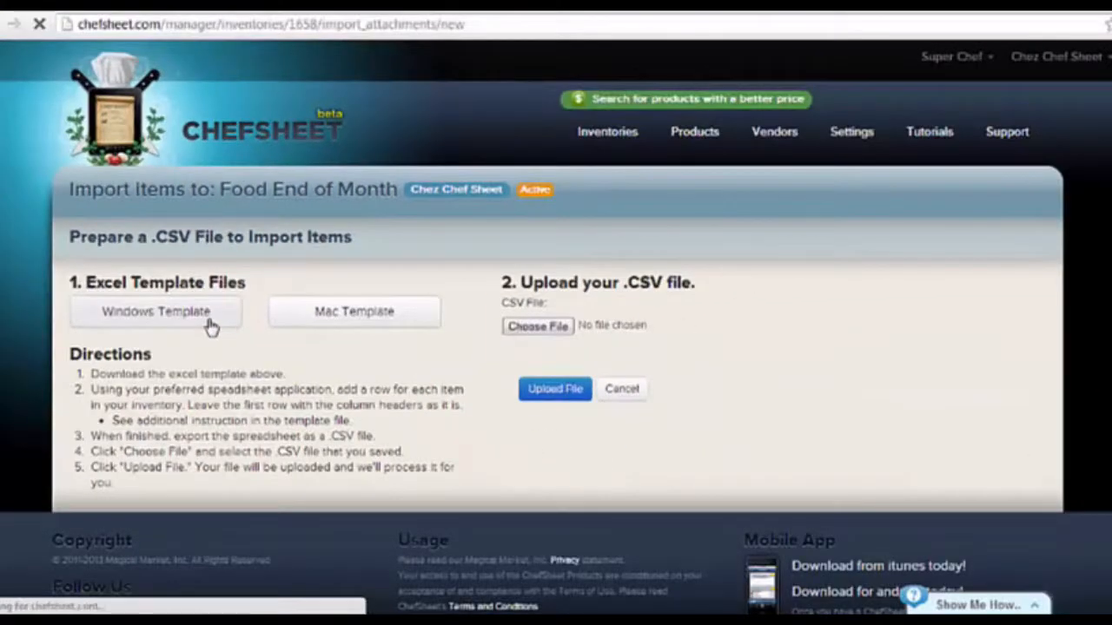
click(211, 326)
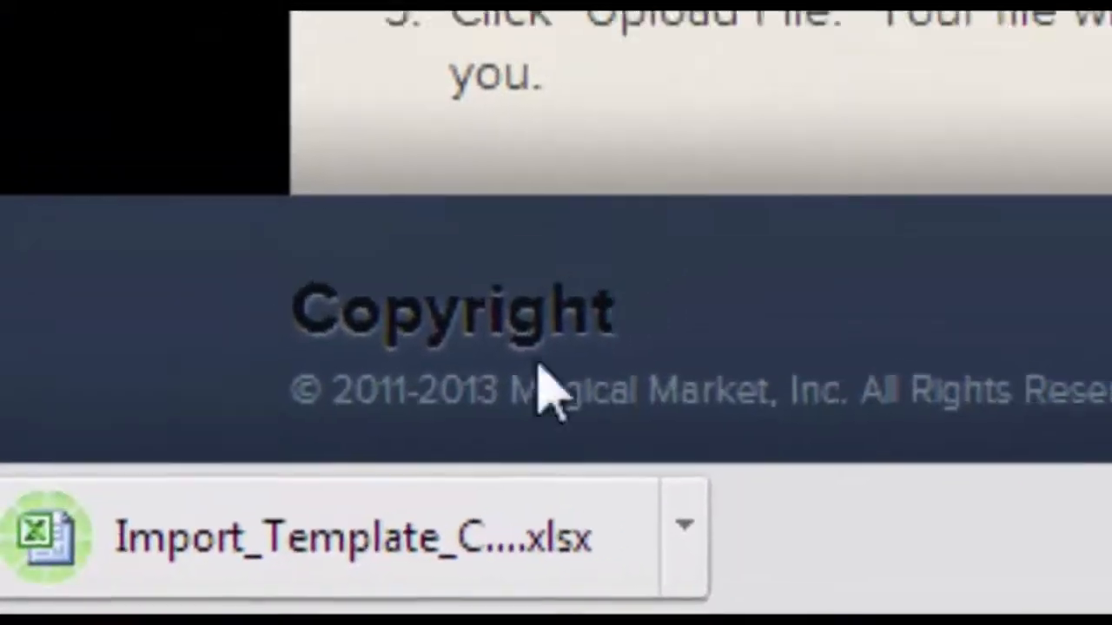
click(154, 583)
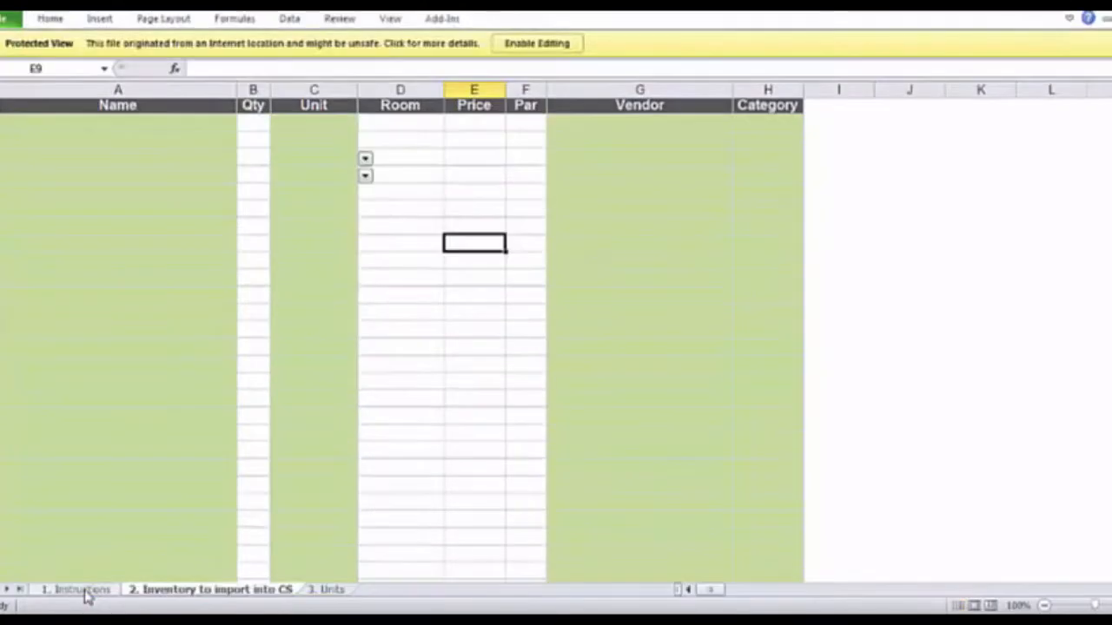
Enable editing, read the '1. Instructions' sheet, then return to '2. Inventory to import into CS'.
click(536, 45)
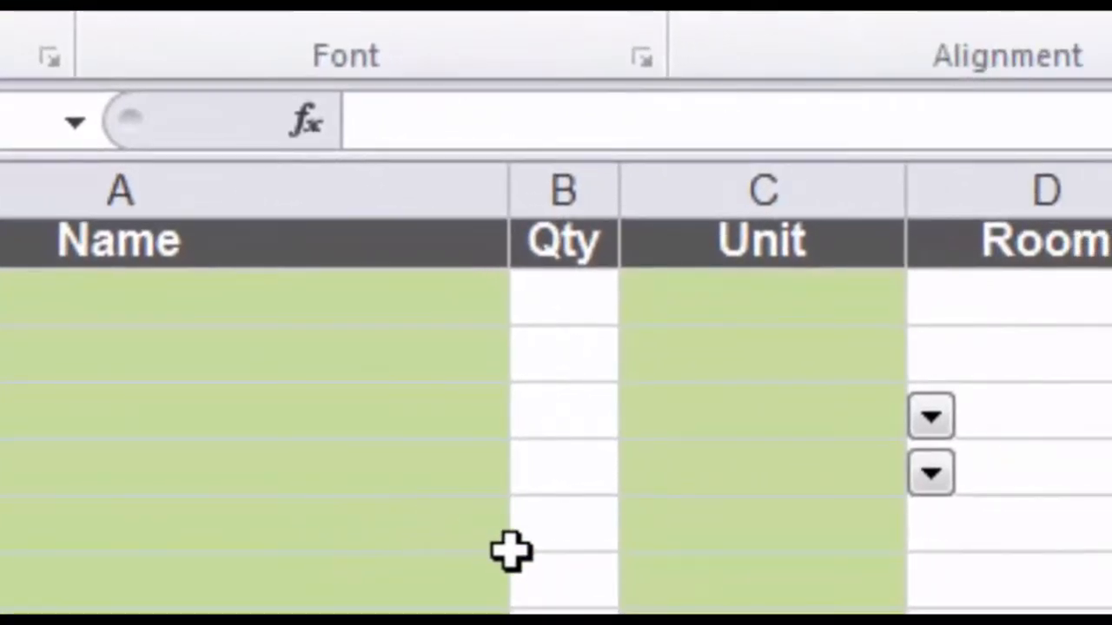
click(707, 561)
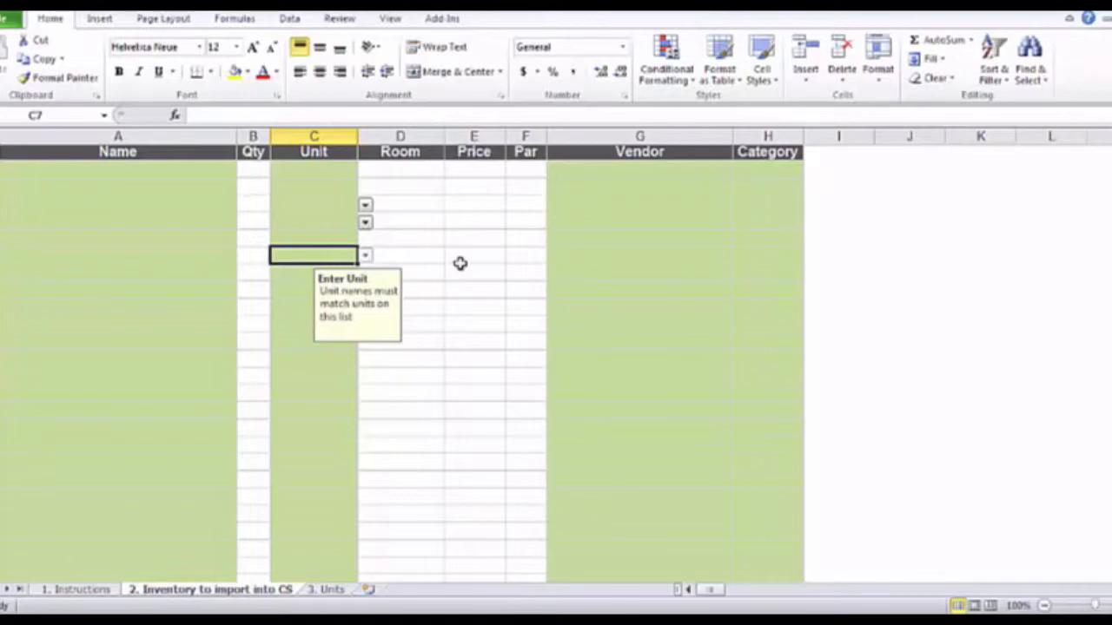
click(97, 593)
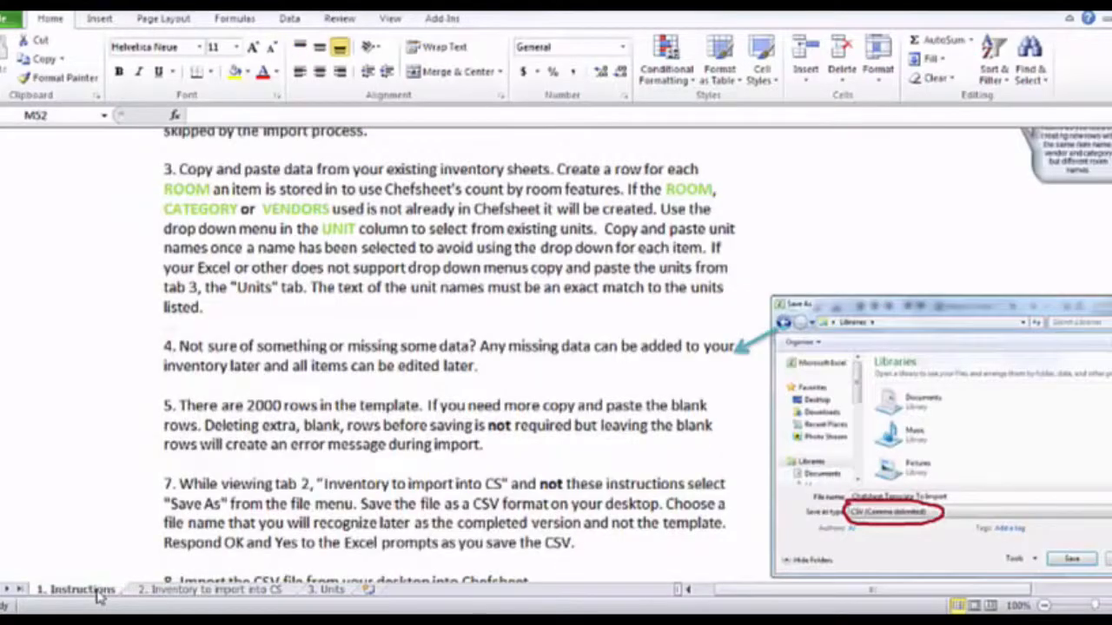
scroll(221, 467, down, 7)
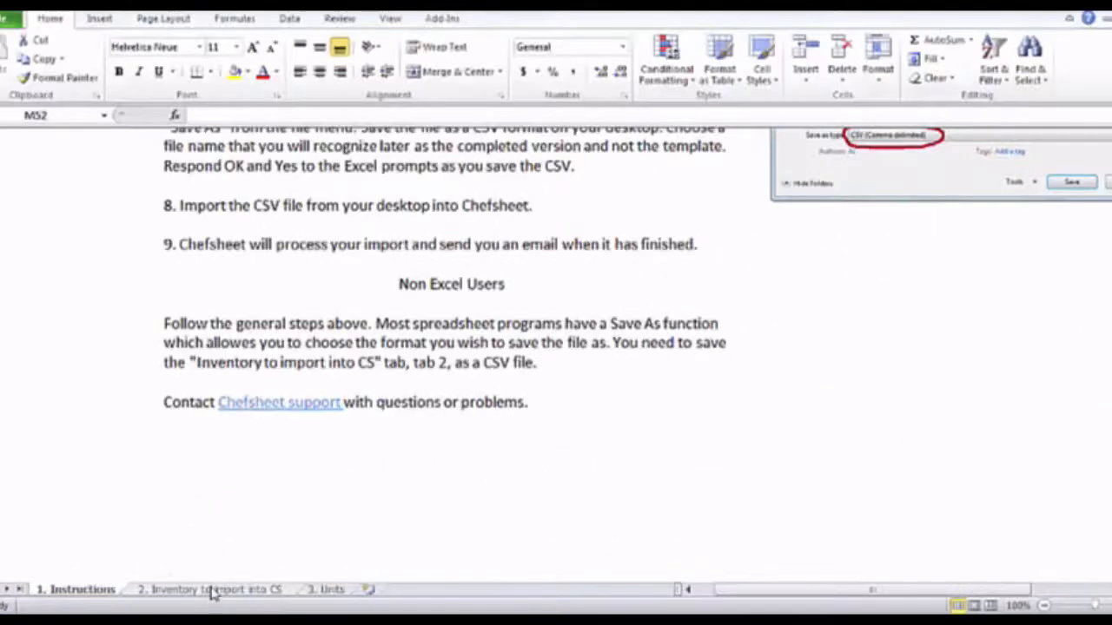
click(1000, 513)
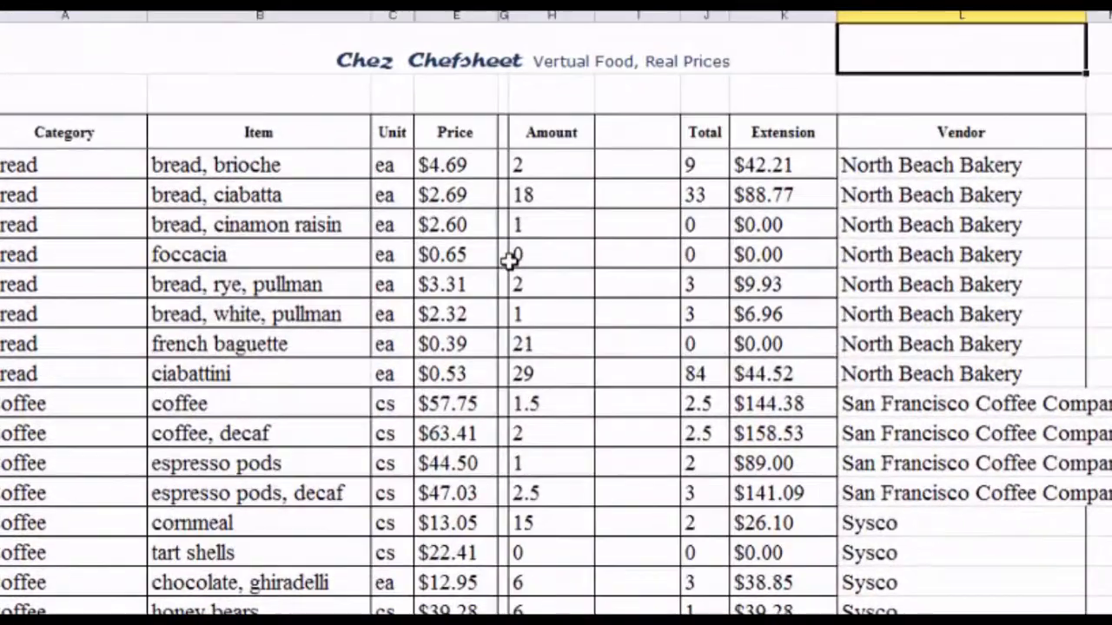
Copy the 27 Category entries into the template's Category column.
drag(65, 165, 66, 524)
key(ctrl+c)
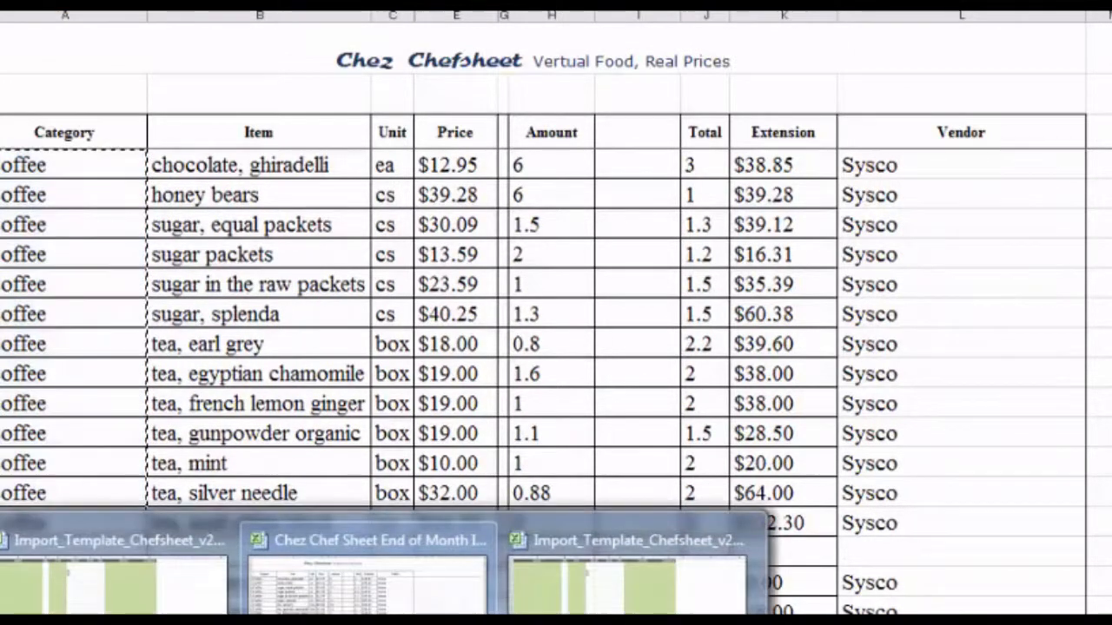
click(584, 547)
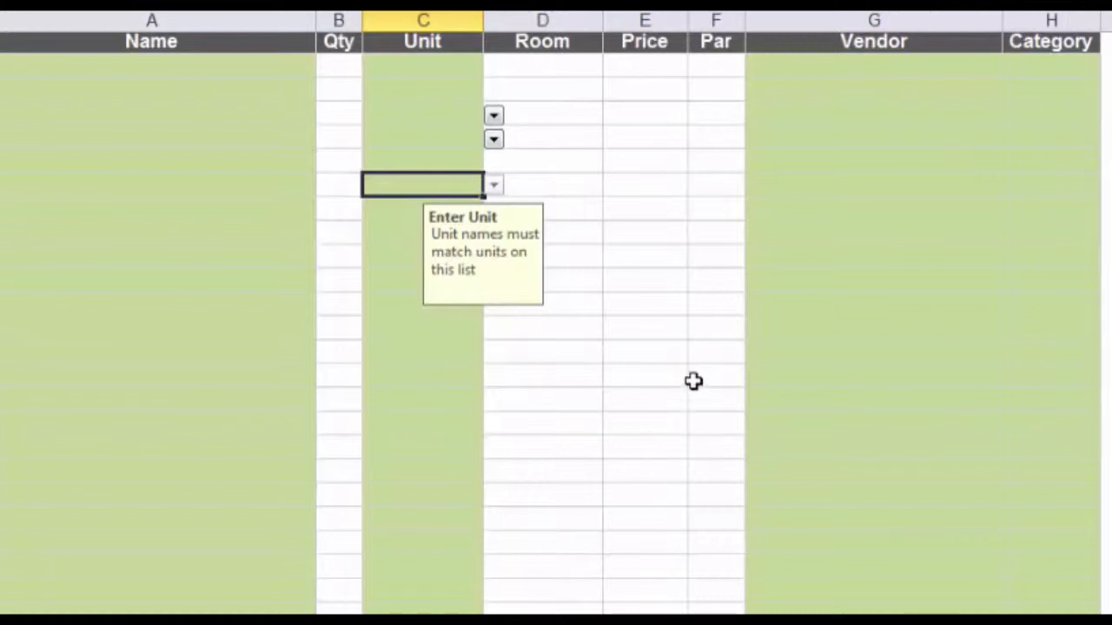
click(1042, 64)
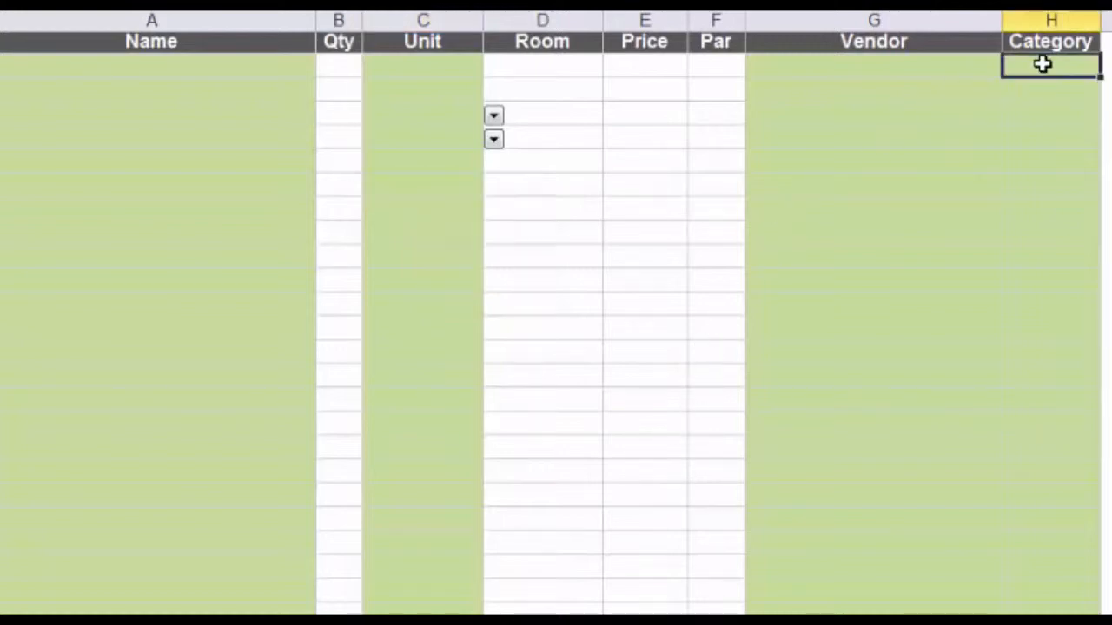
key(ctrl+v)
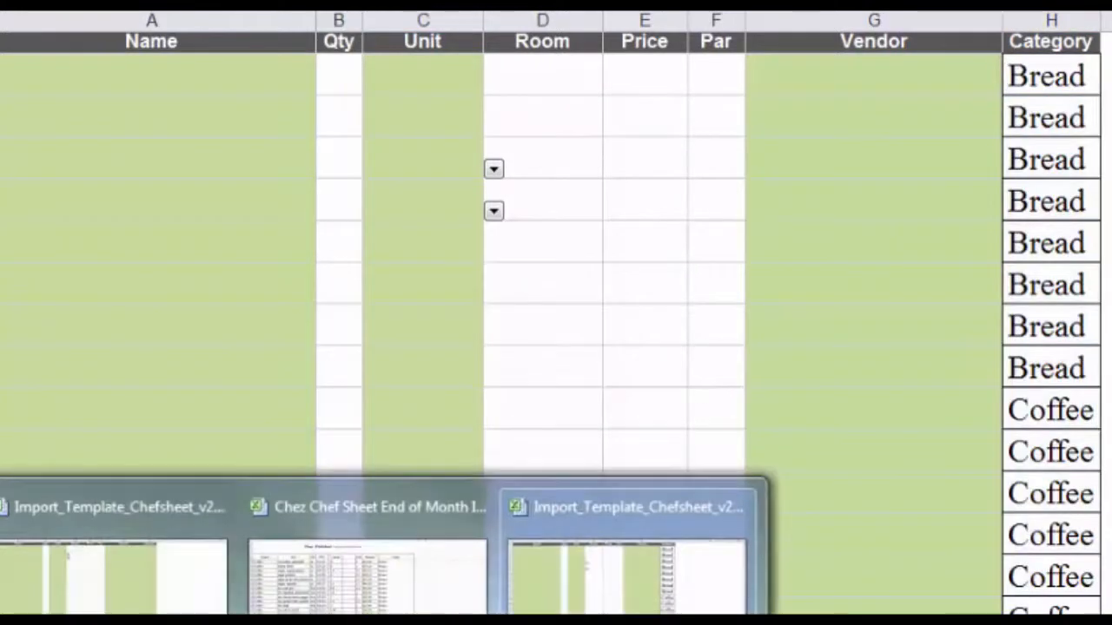
Copy the item names into the template, then select the 27 item prices.
click(365, 556)
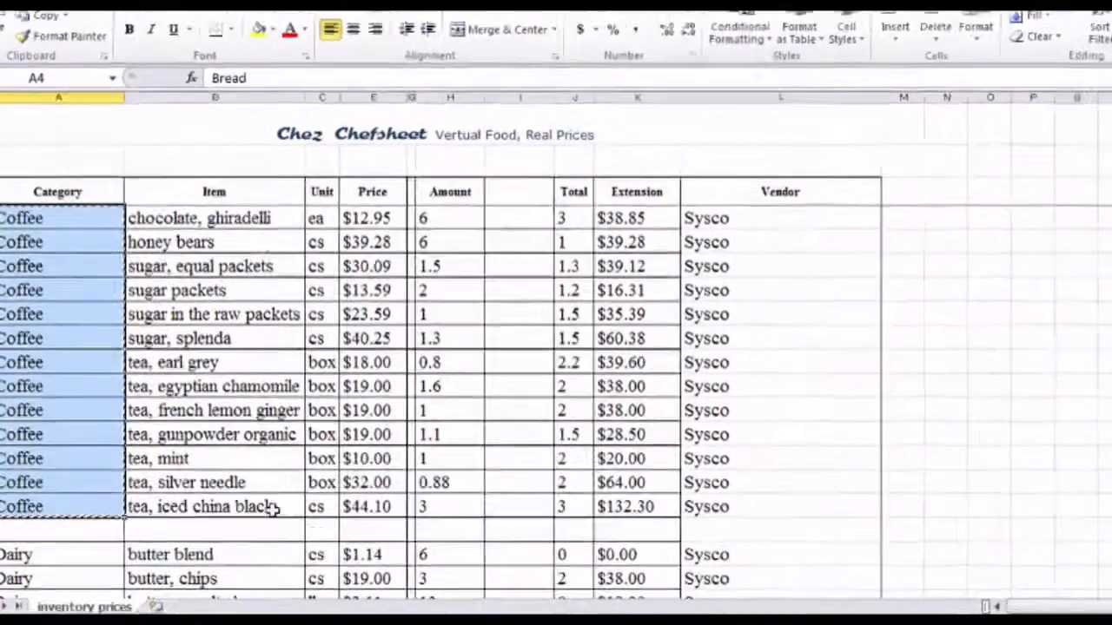
scroll(228, 327, up, 5)
drag(206, 242, 190, 543)
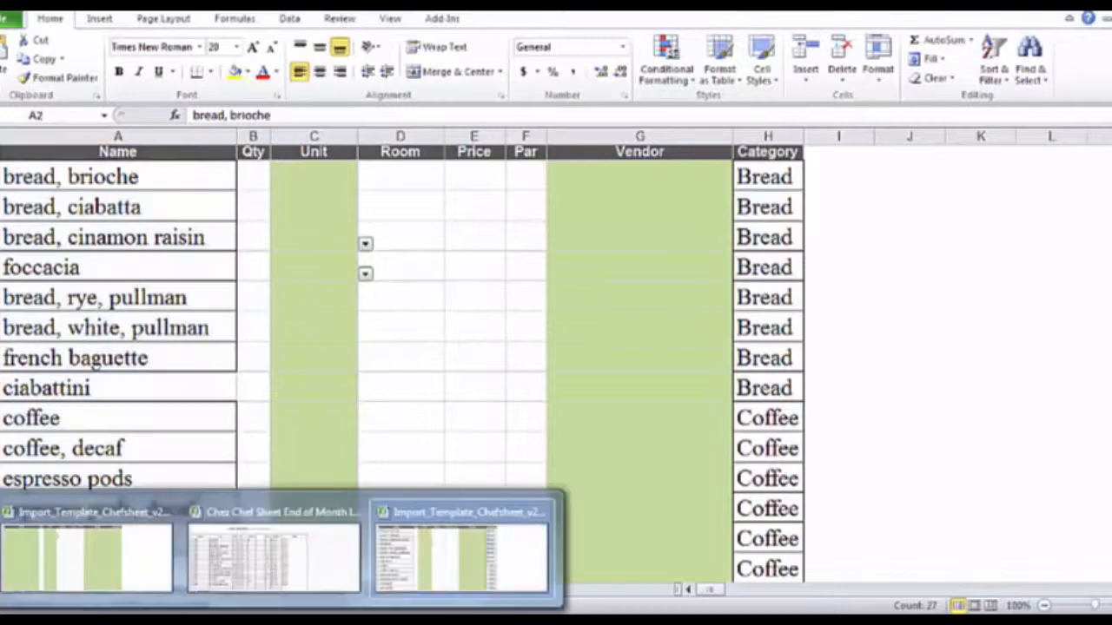
click(275, 551)
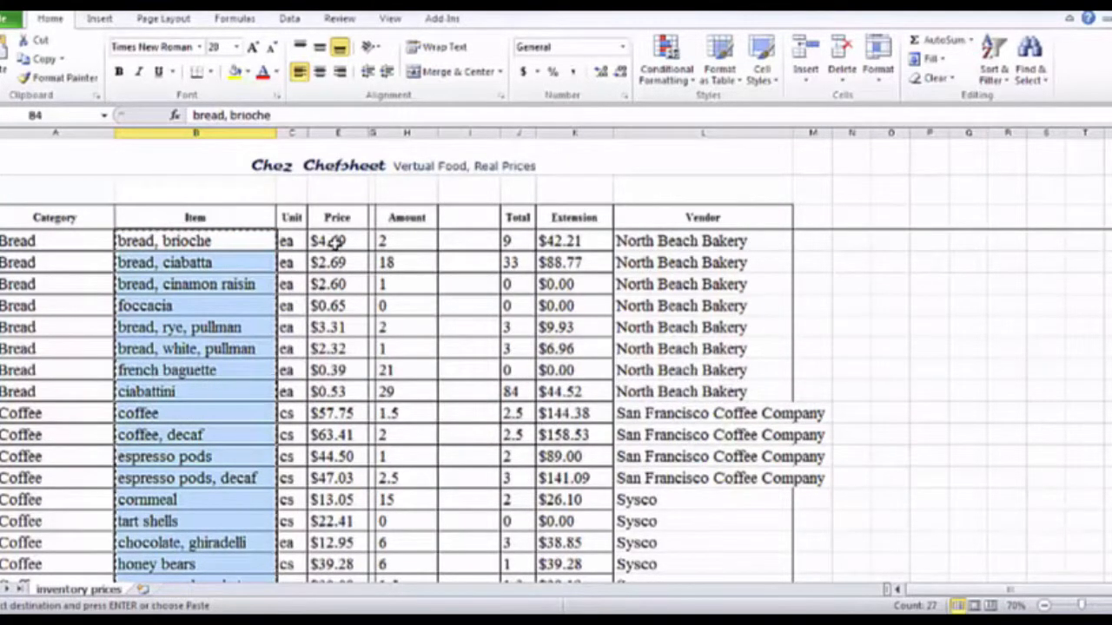
drag(327, 242, 338, 538)
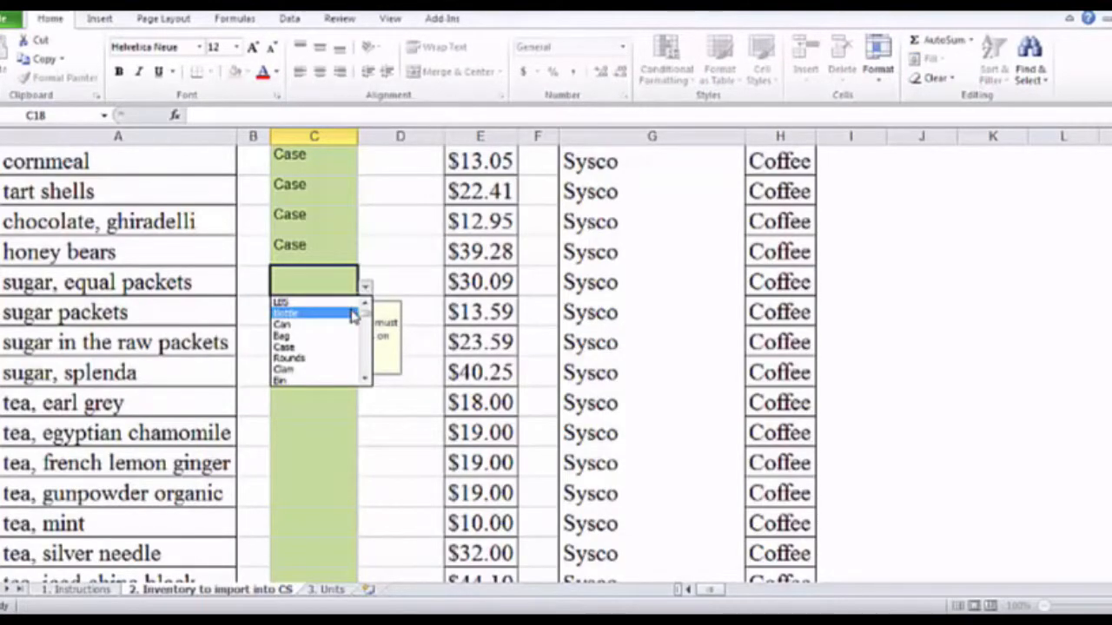
Set Box as the unit for sugar equal packets, then open the Save As file-type list.
scroll(352, 315, down, 3)
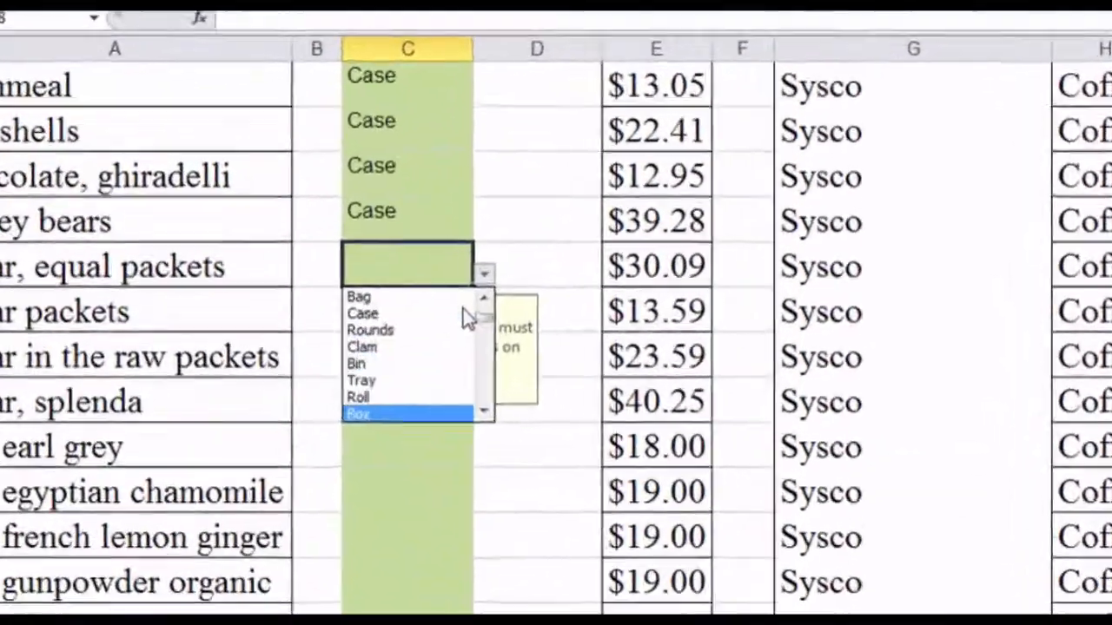
click(351, 311)
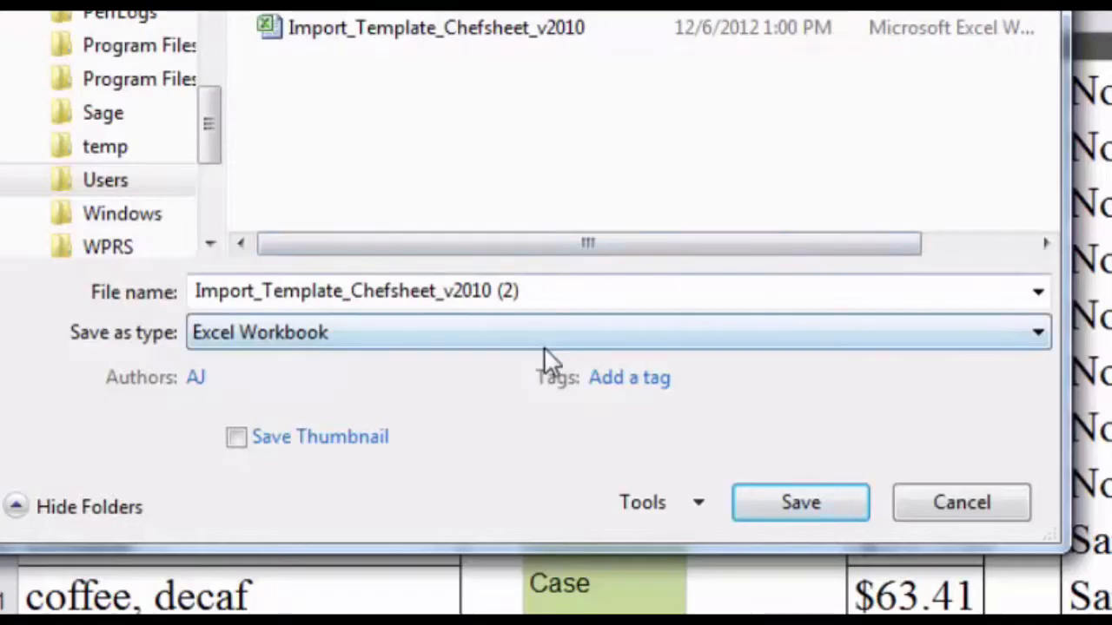
click(542, 351)
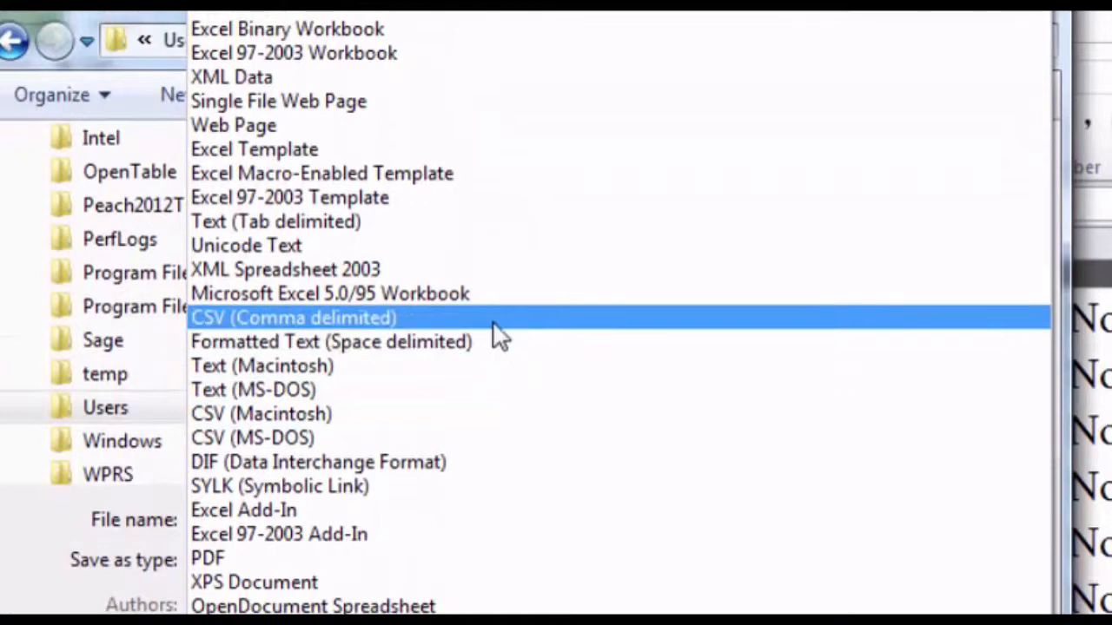
Save the active sheet as CSV (Comma delimited) named 'chez chef sheet to upload', keeping CSV format.
click(493, 319)
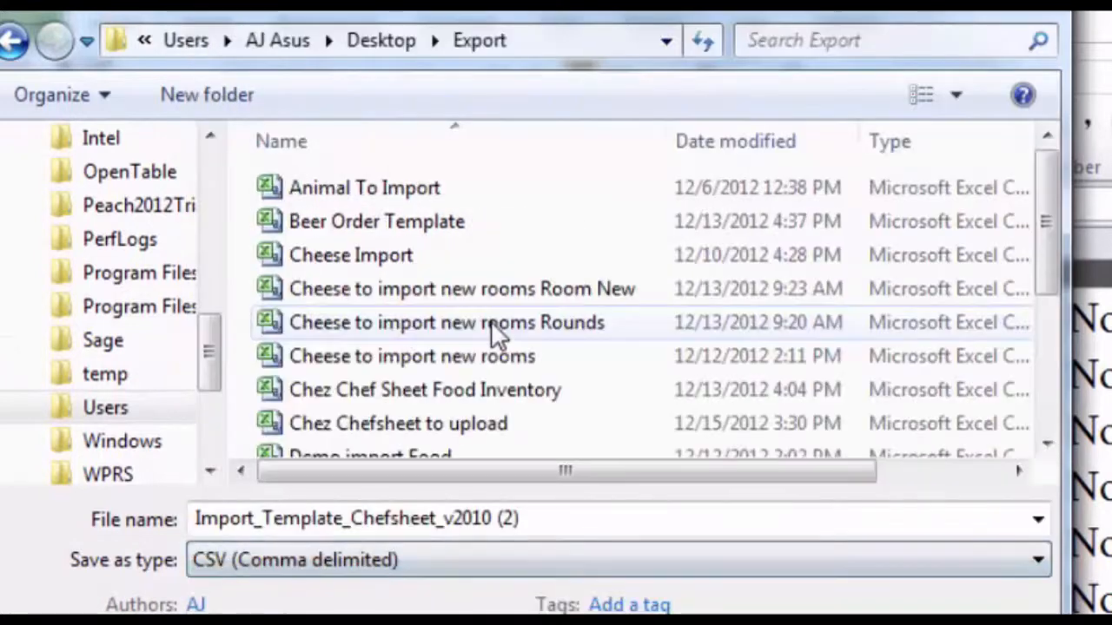
triple_click(556, 513)
text(chez chef sheet to upload)
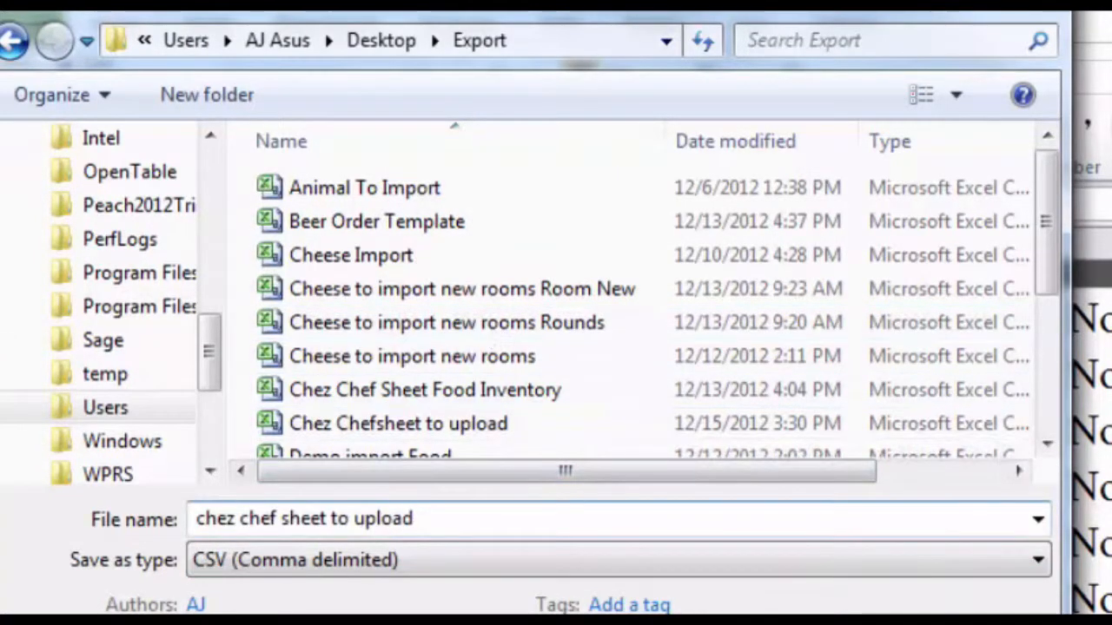
key(Return)
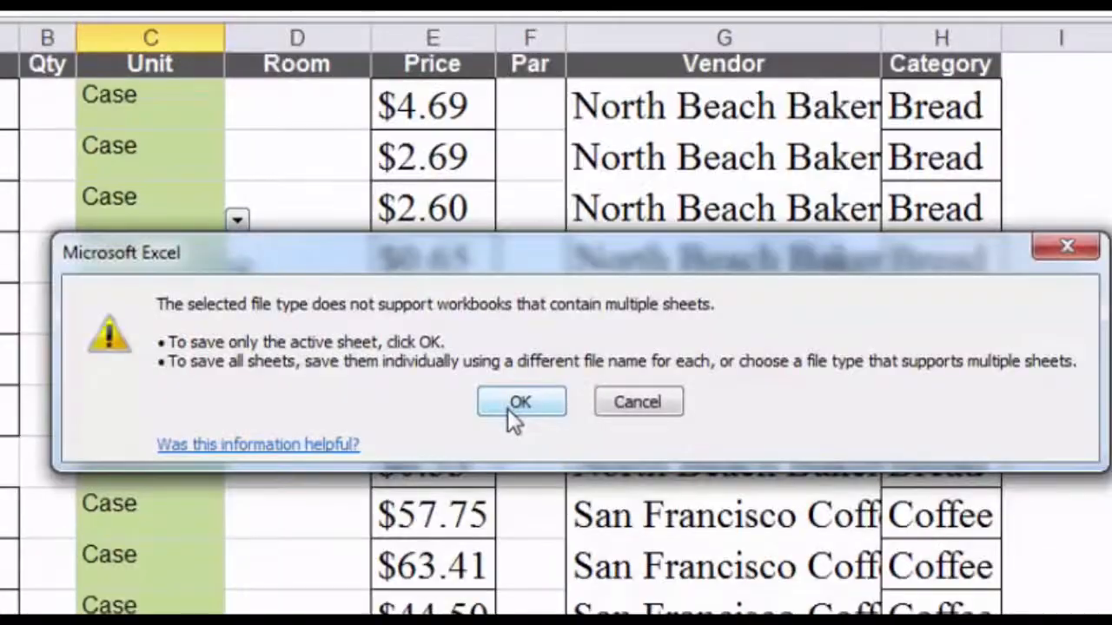
click(513, 415)
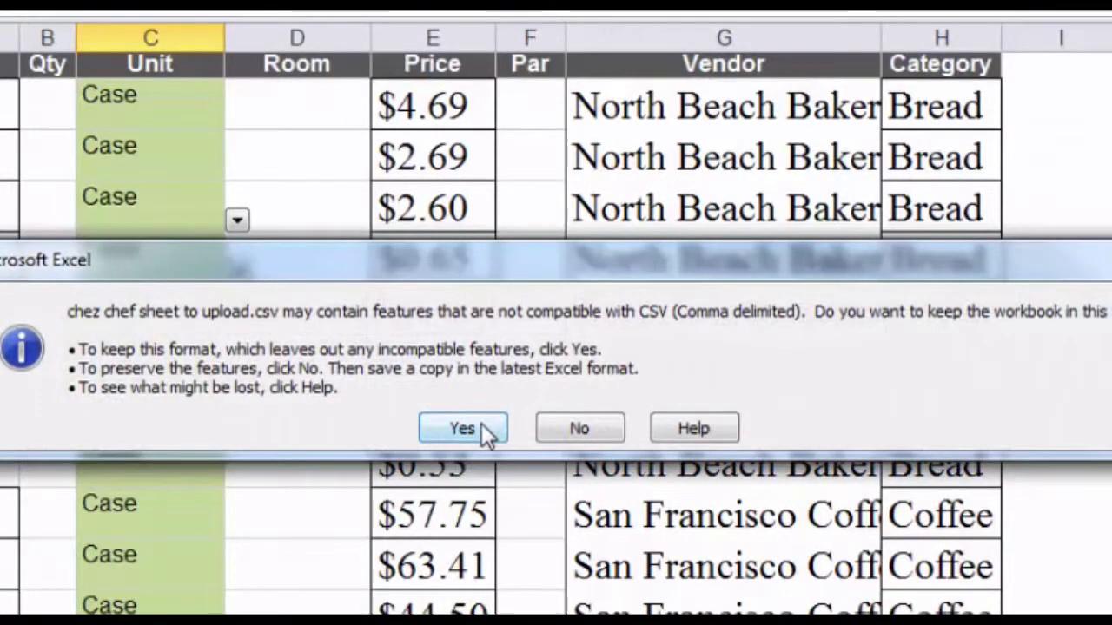
click(481, 425)
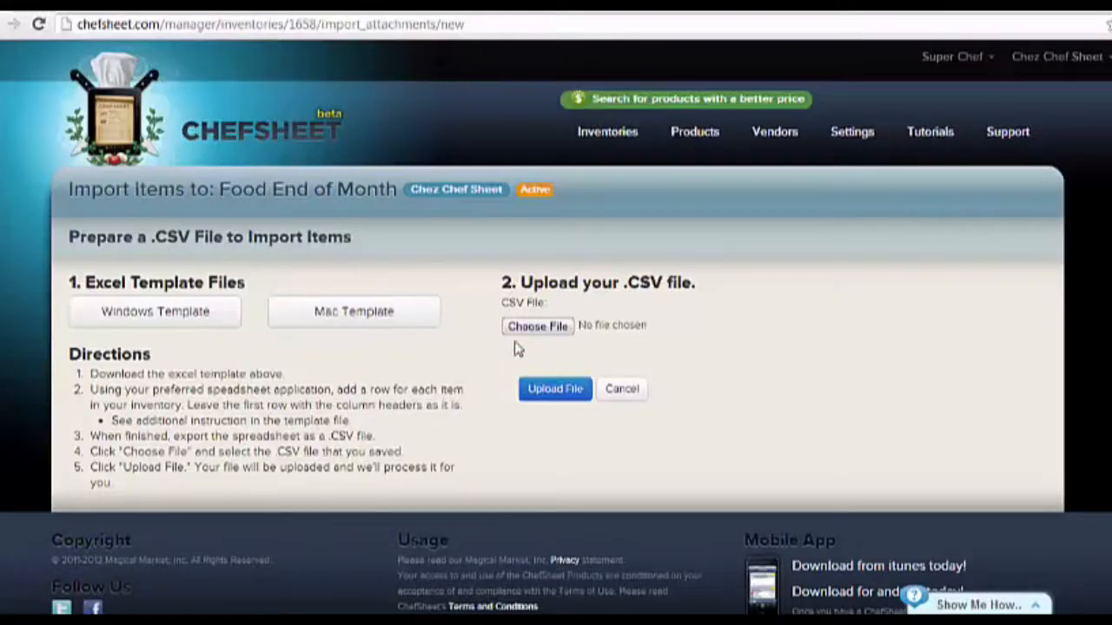
click(532, 327)
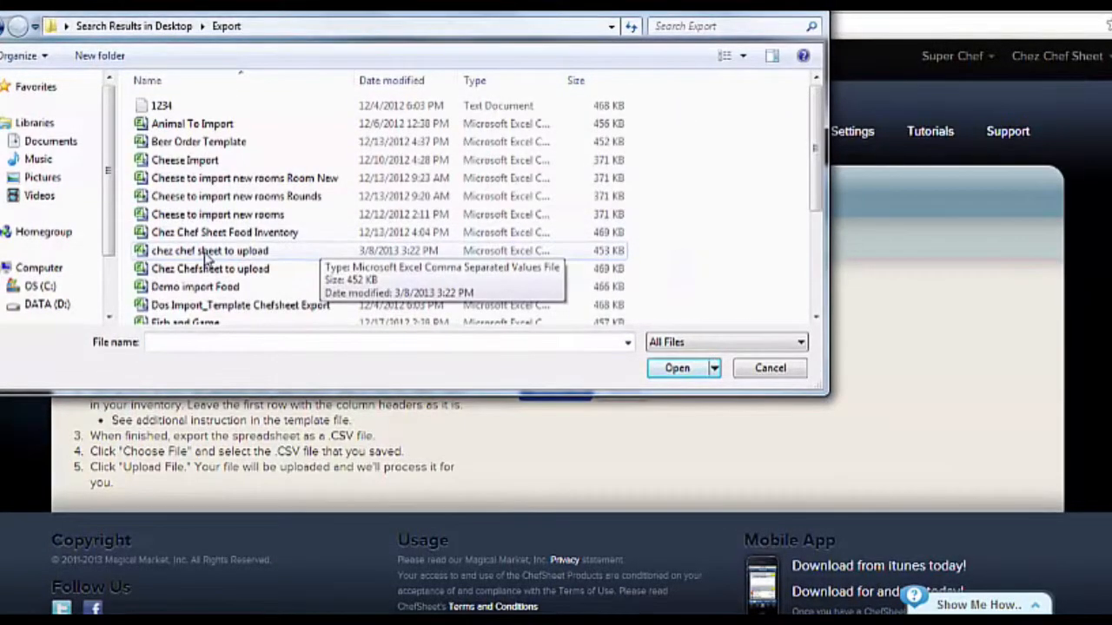
Upload 'chez chef sheet to upload' into Food End of Month and open Bread, Brioche from No Room.
double_click(206, 253)
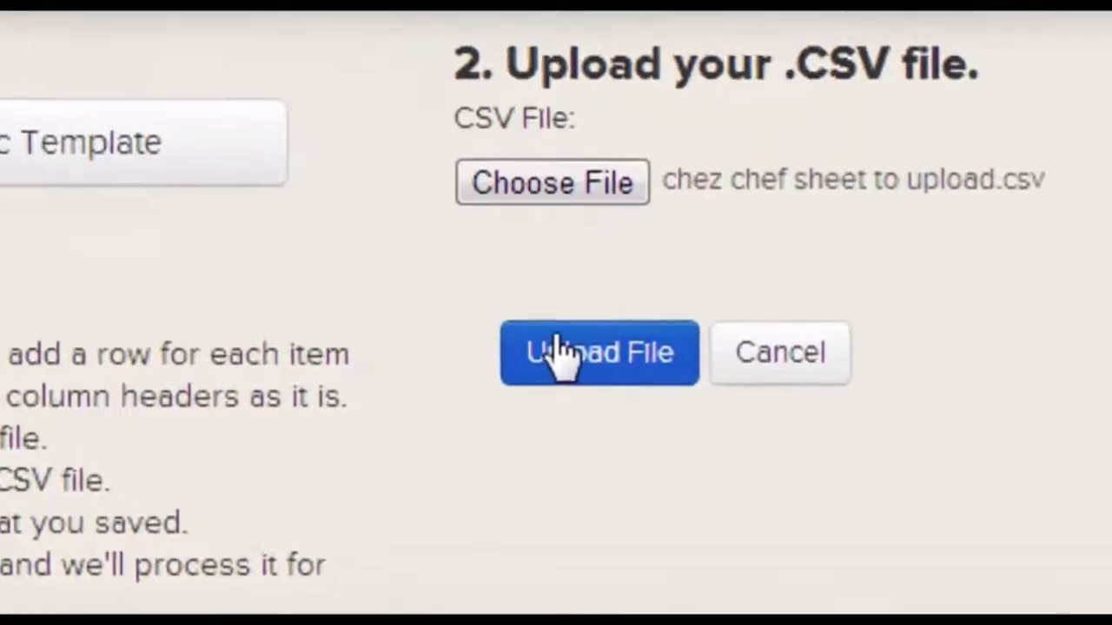
click(553, 365)
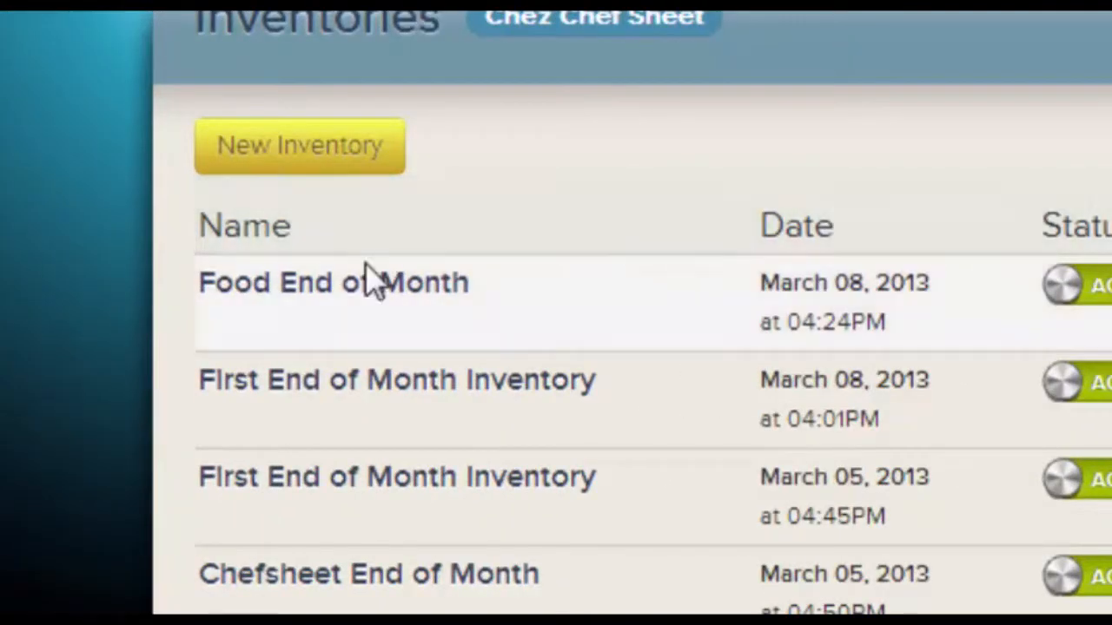
click(372, 291)
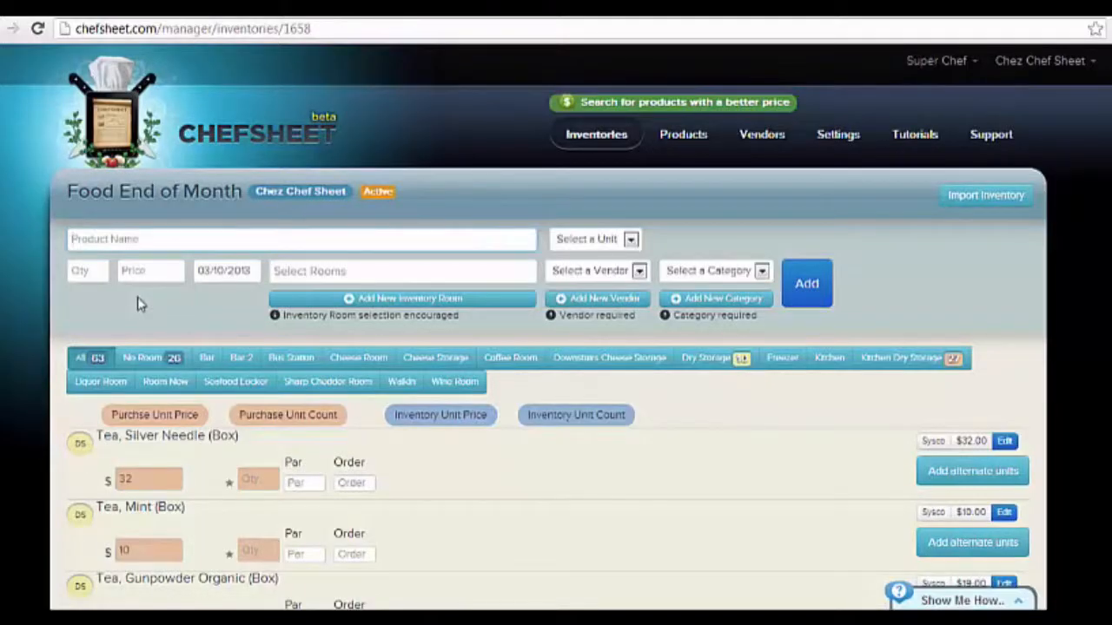
click(143, 357)
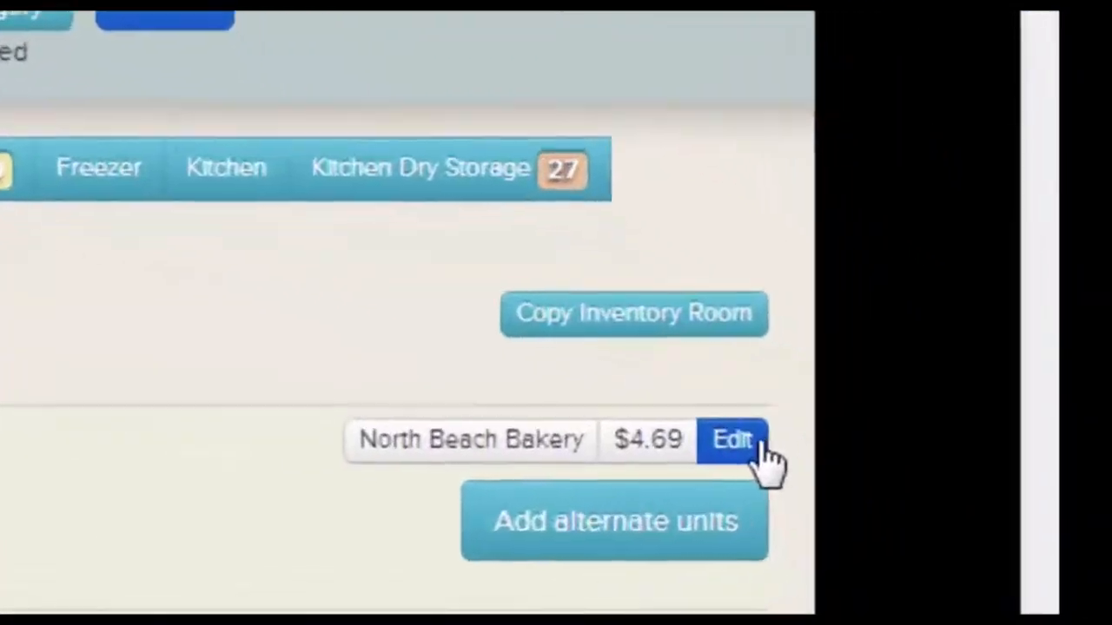
click(903, 451)
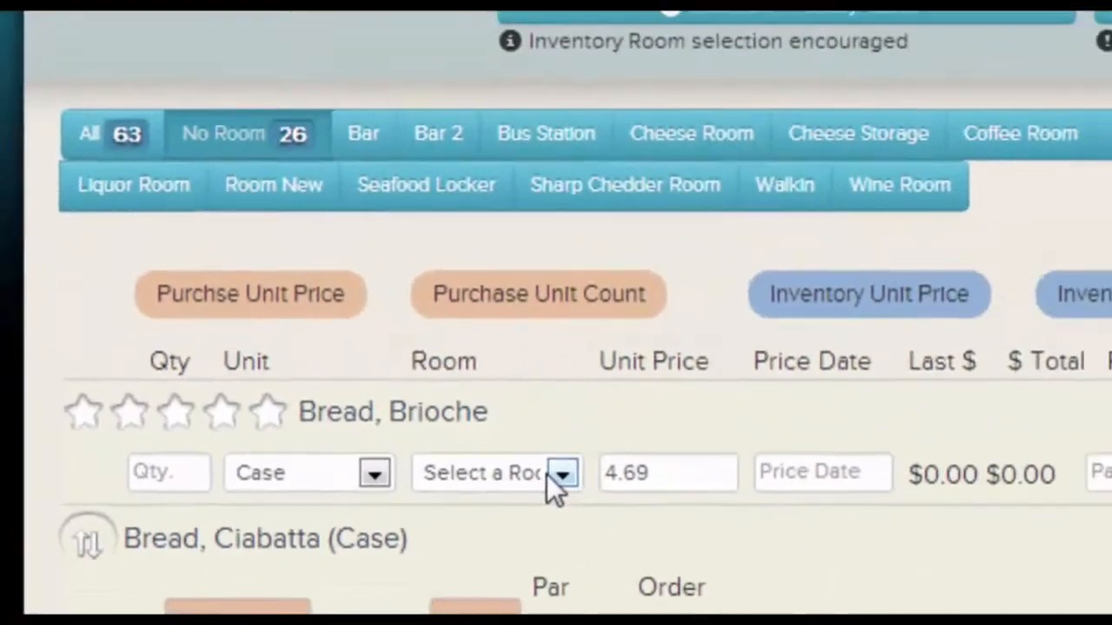
Review Bread, Brioche's room options and start Copy Inventory Room with all checkmarks cleared.
click(715, 449)
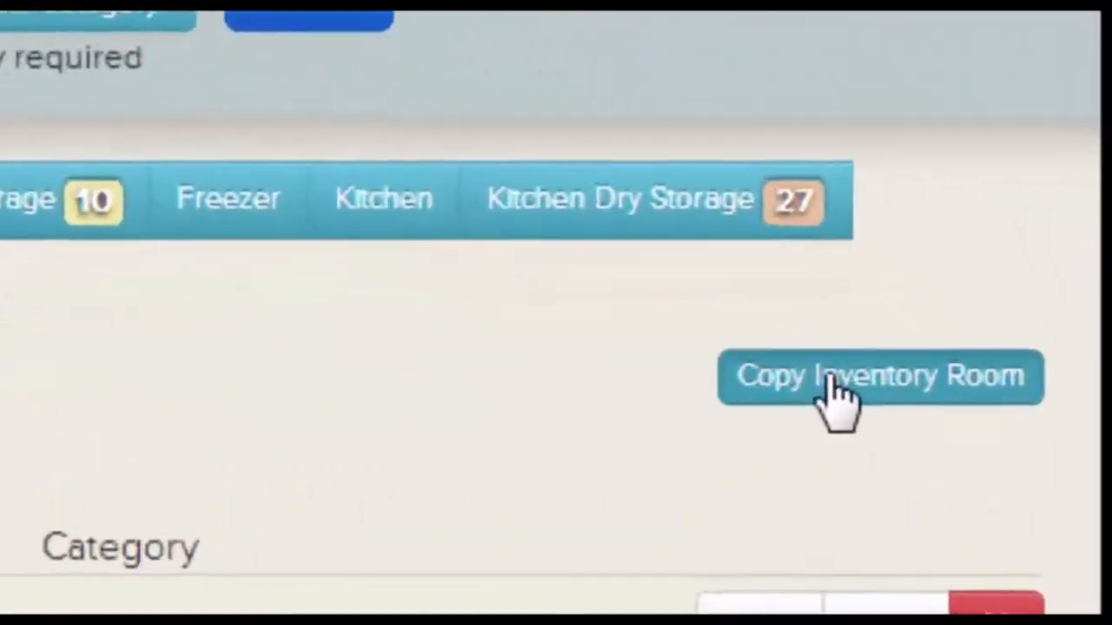
click(966, 413)
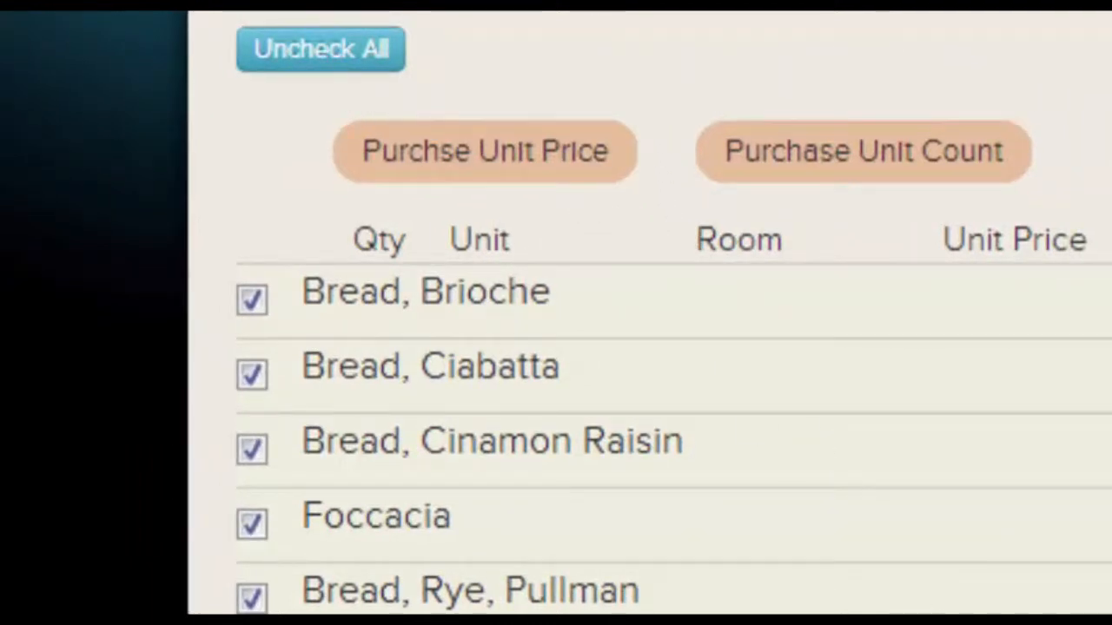
click(364, 54)
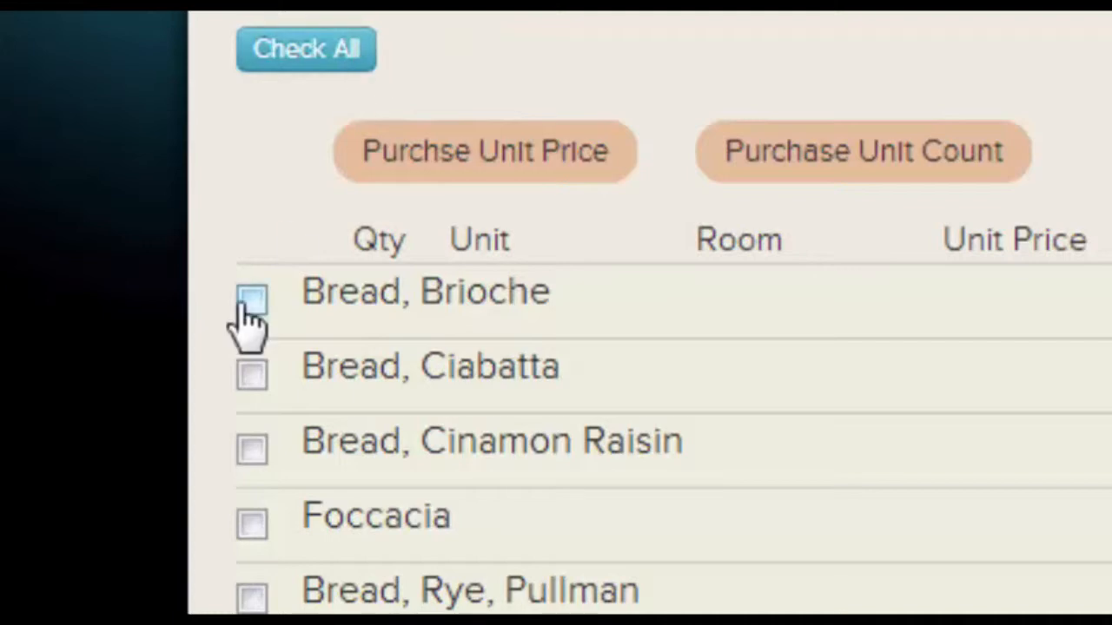
Check then uncheck Bread, Brioche, Ciabatta and Cinamon Raisin, leaving no items selected.
click(250, 300)
click(250, 374)
click(245, 444)
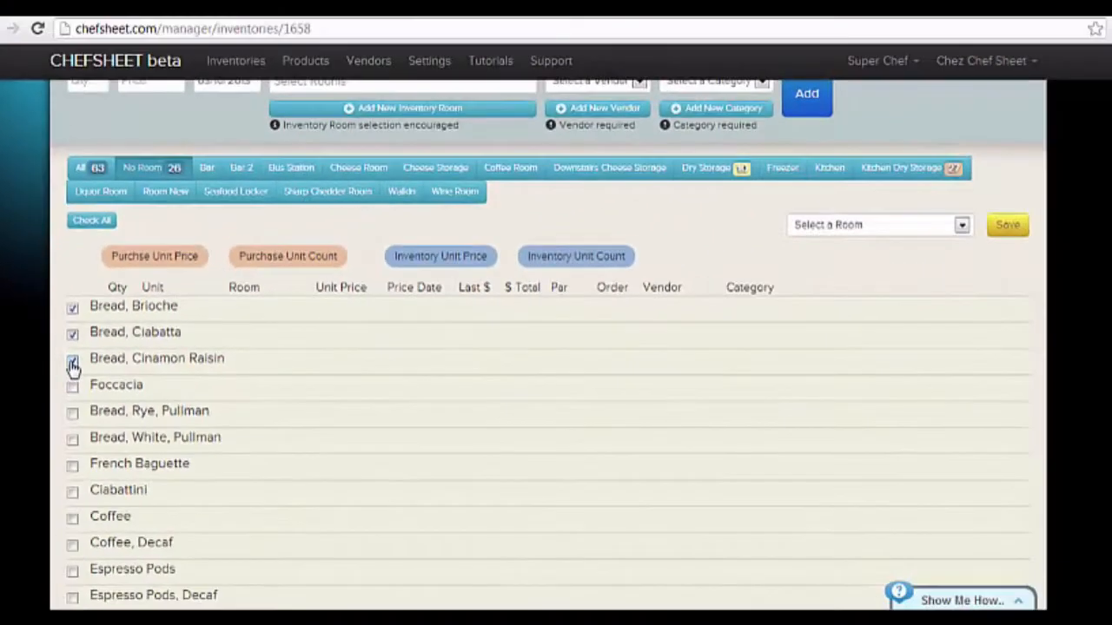
click(246, 445)
click(246, 374)
click(246, 300)
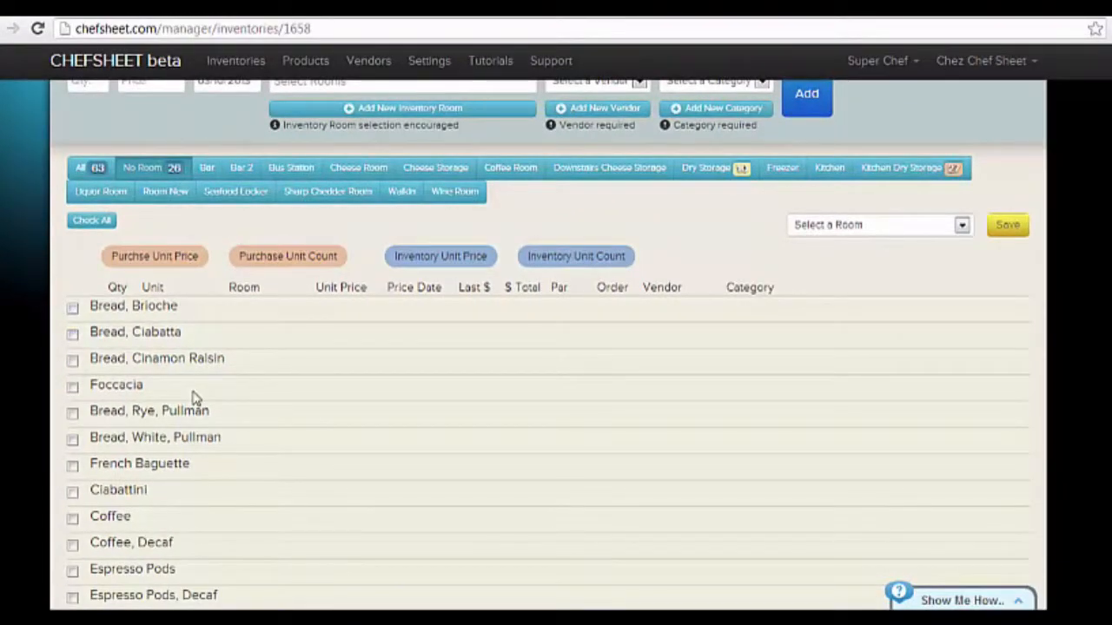
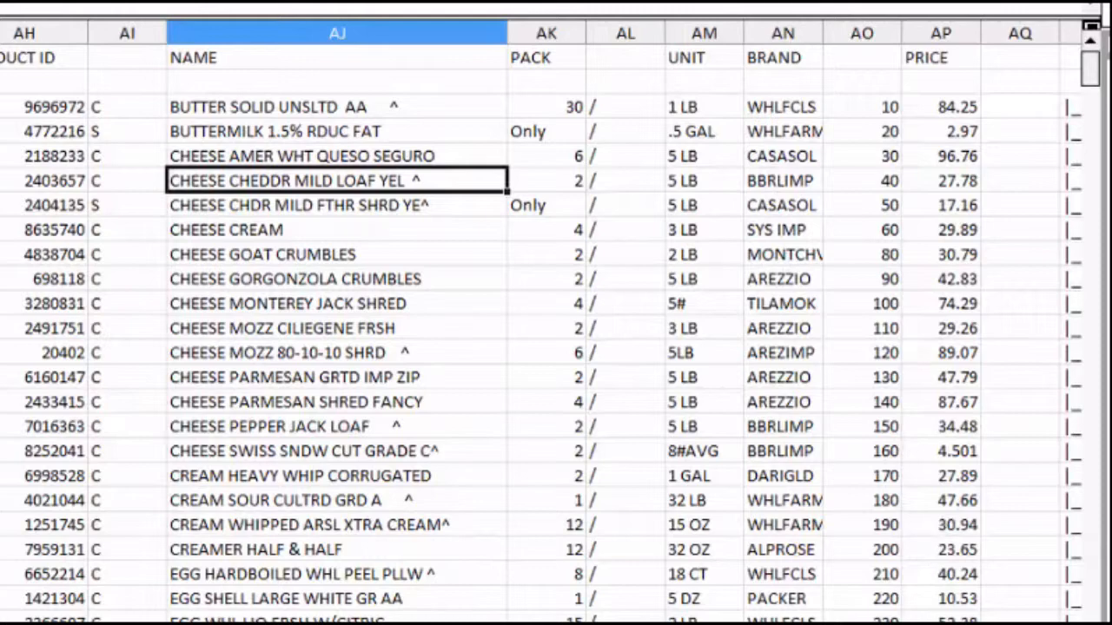
Save the Sysco order guide to Downloads as 'SYSCO CSV ORDER GUIDE #2.csv' and choose it in ChefSheet's Import Wizard.
scroll(542, 321, right, 2)
scroll(556, 322, right, 3)
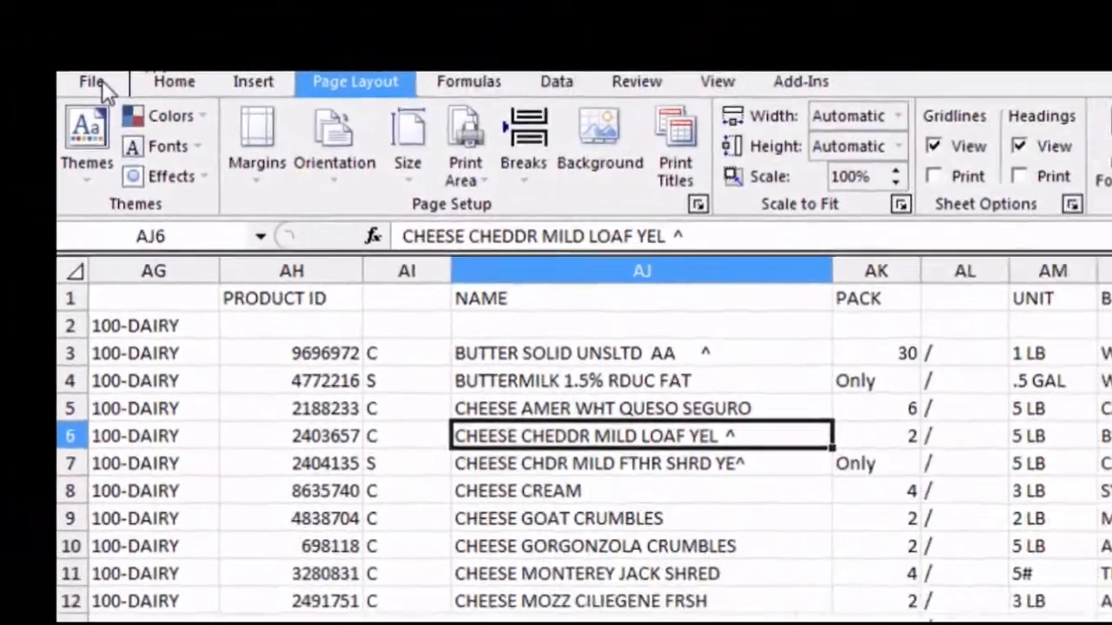
click(124, 99)
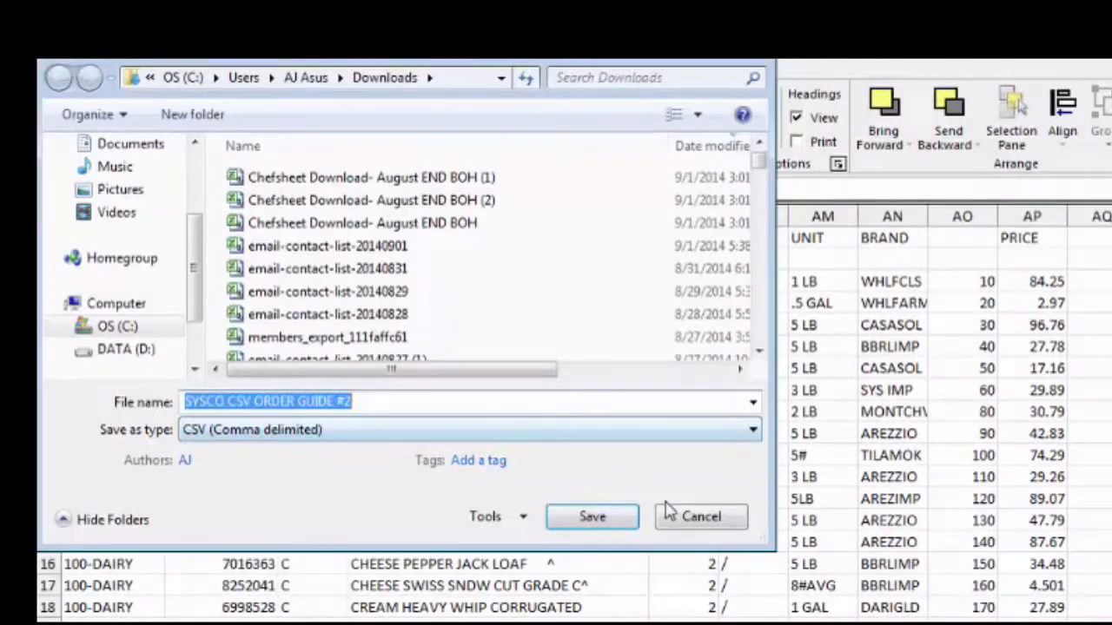
click(690, 524)
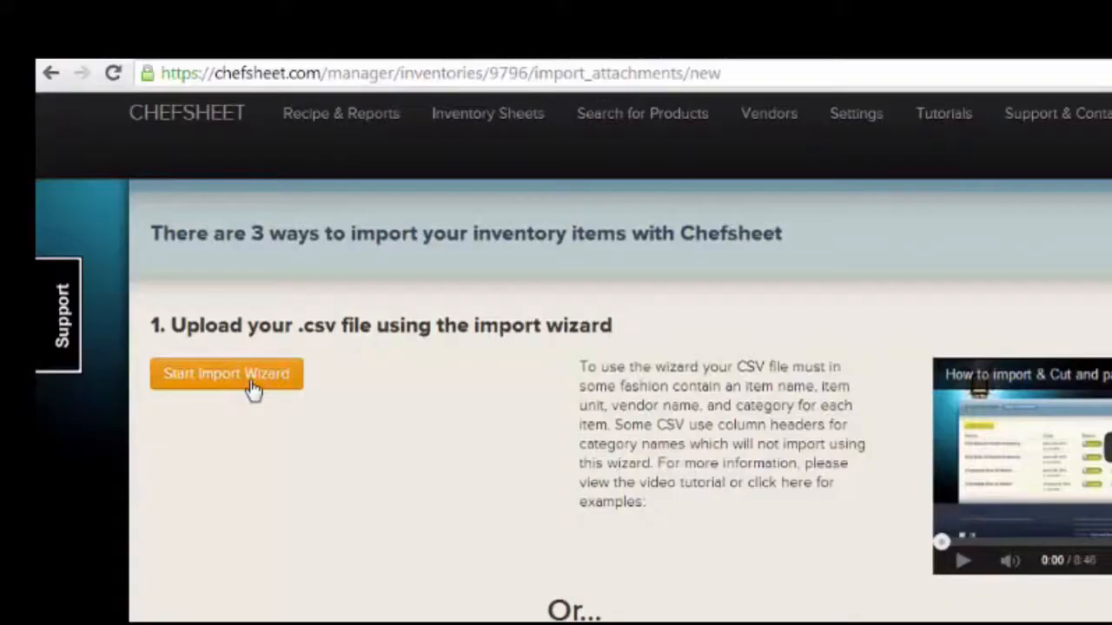
click(251, 390)
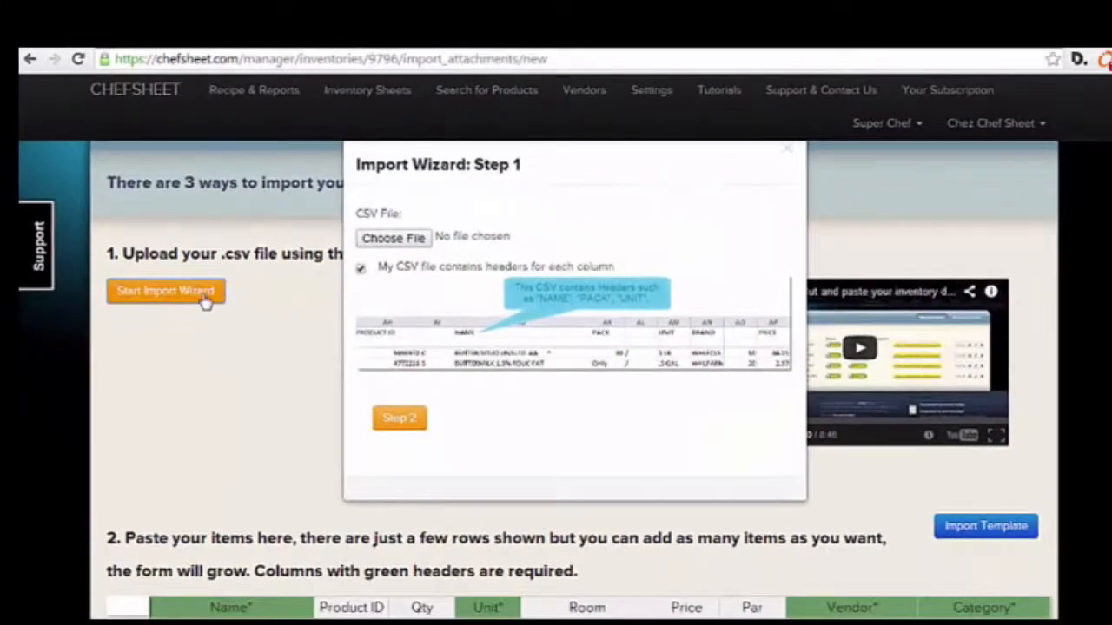
click(344, 242)
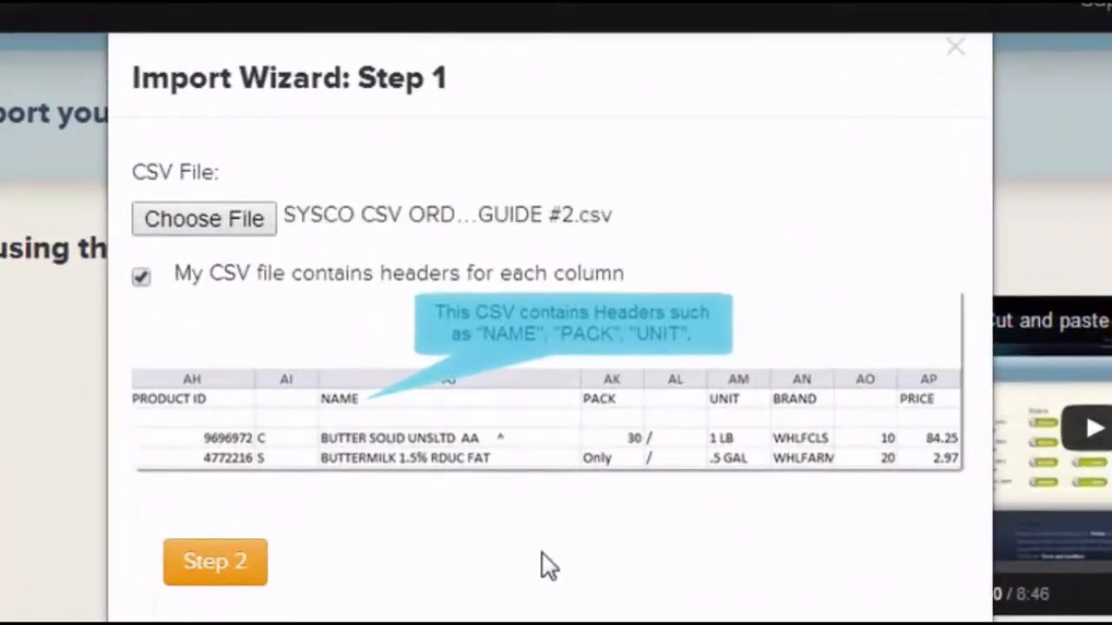